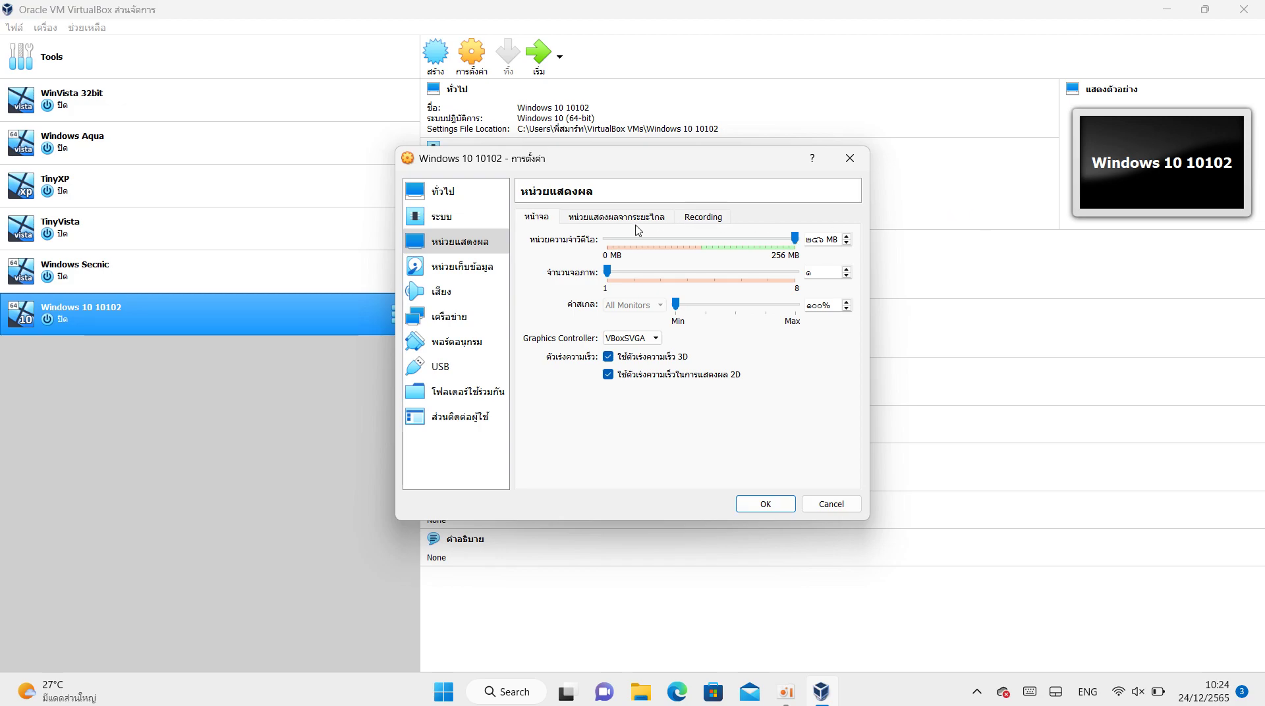
Step: Load the WIN10.PRO.2009.COMPACT.X86.GHOSTSPECTRE ISO into the optical drive in the storage settings of Windows 10 10102 and save
{"action": "left_click", "coordinate": [469, 270]}
{"action": "left_click", "coordinate": [595, 256]}
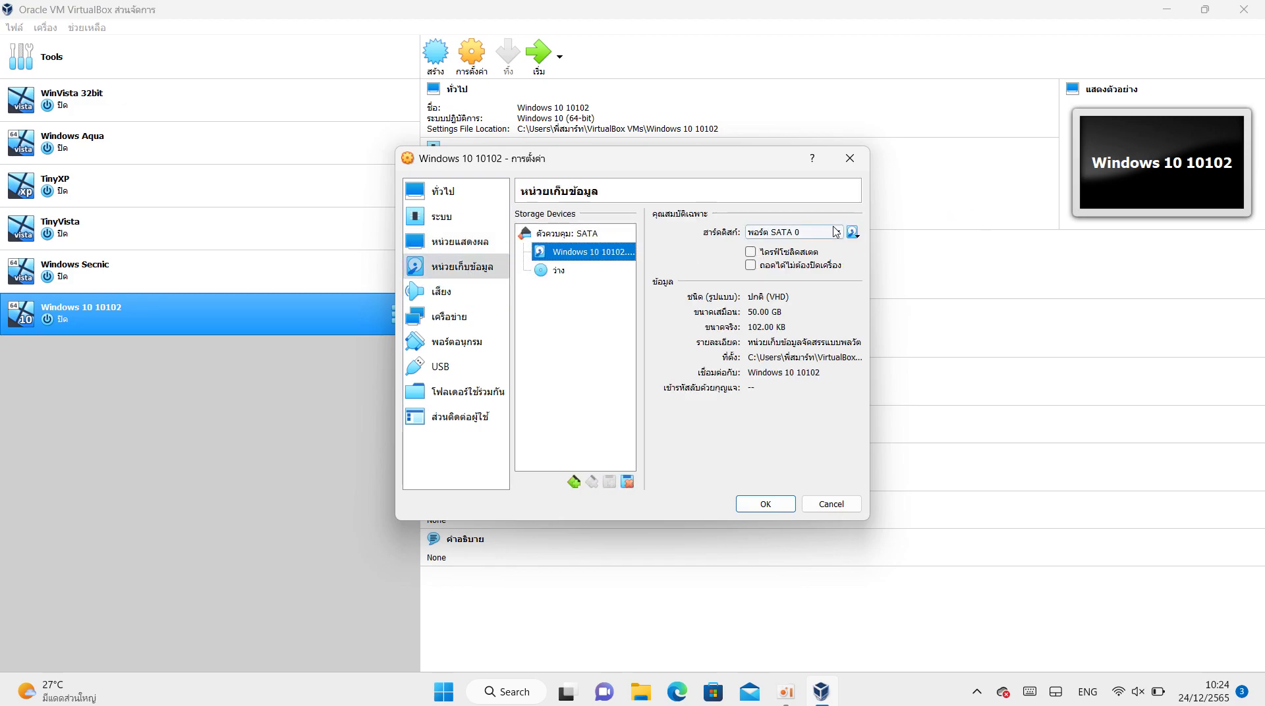
{"action": "left_click", "coordinate": [558, 272]}
{"action": "left_click", "coordinate": [853, 232]}
{"action": "left_click", "coordinate": [864, 255]}
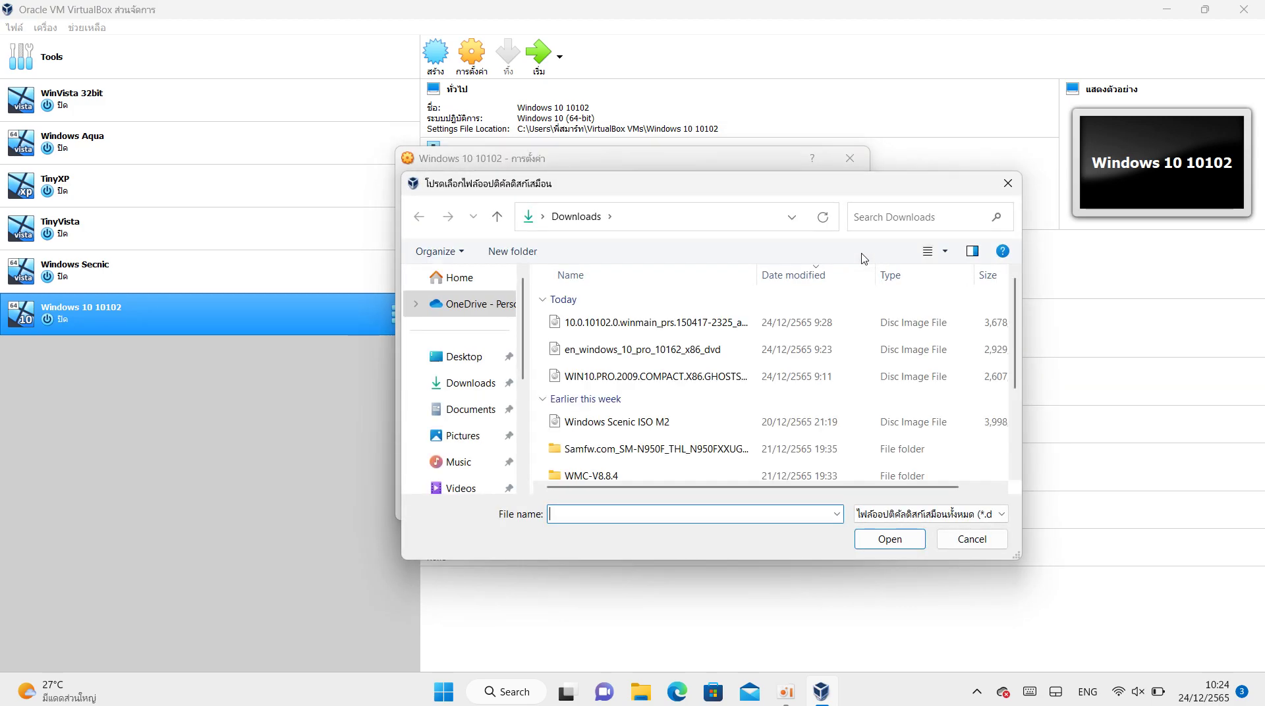
{"action": "double_click", "coordinate": [736, 379]}
{"action": "left_click", "coordinate": [756, 504]}
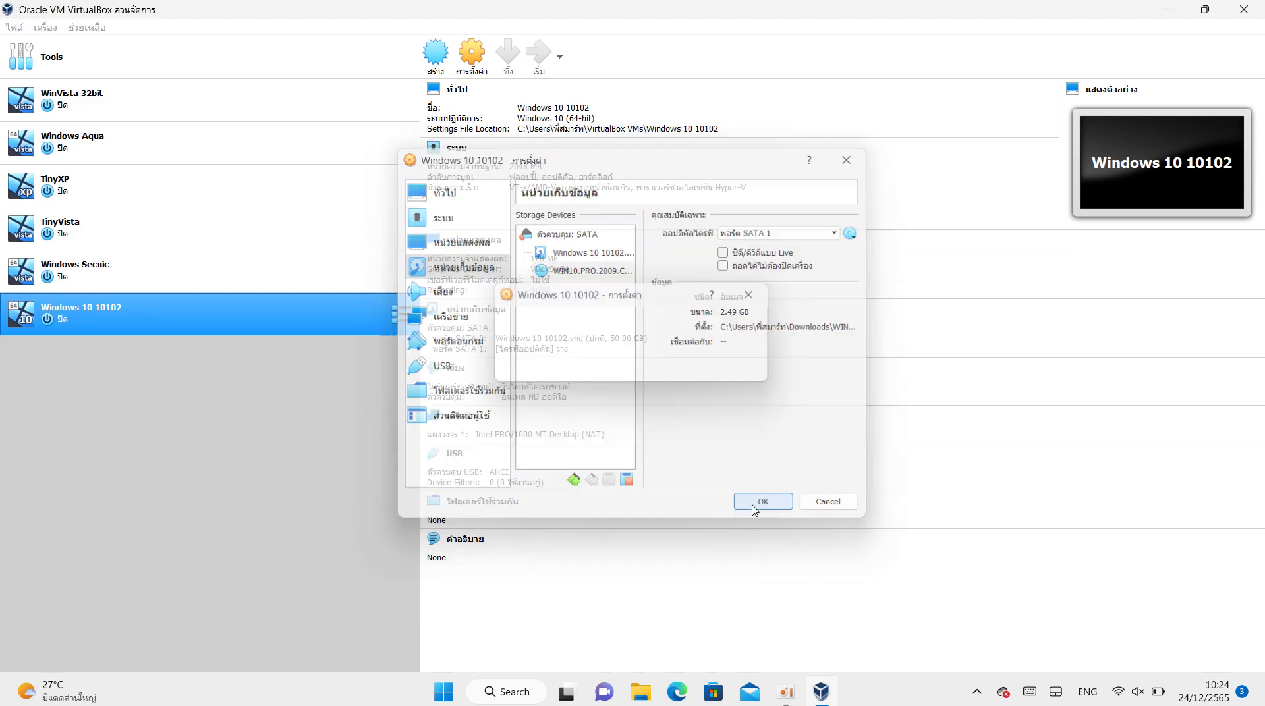
Step: Start the Windows 10 10102 virtual machine, boot it from the CD-ROM, and show it full screen
{"action": "left_click", "coordinate": [543, 59]}
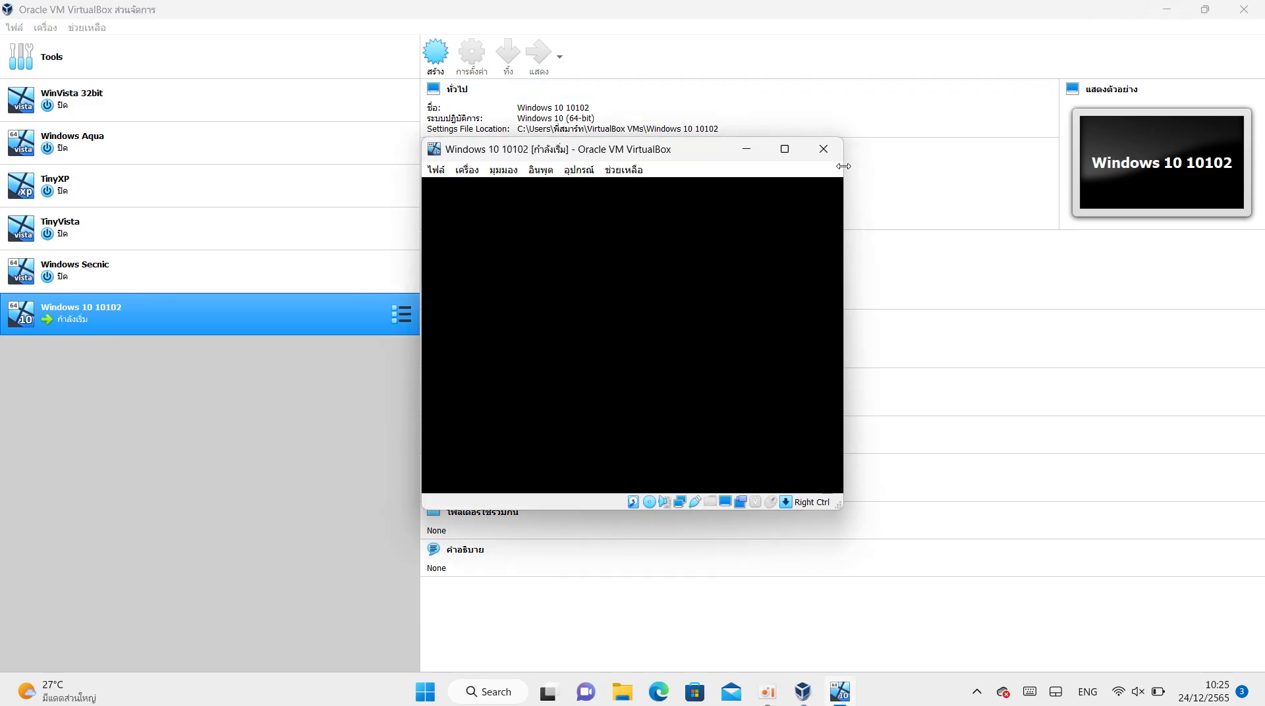
{"action": "left_click", "coordinate": [785, 149]}
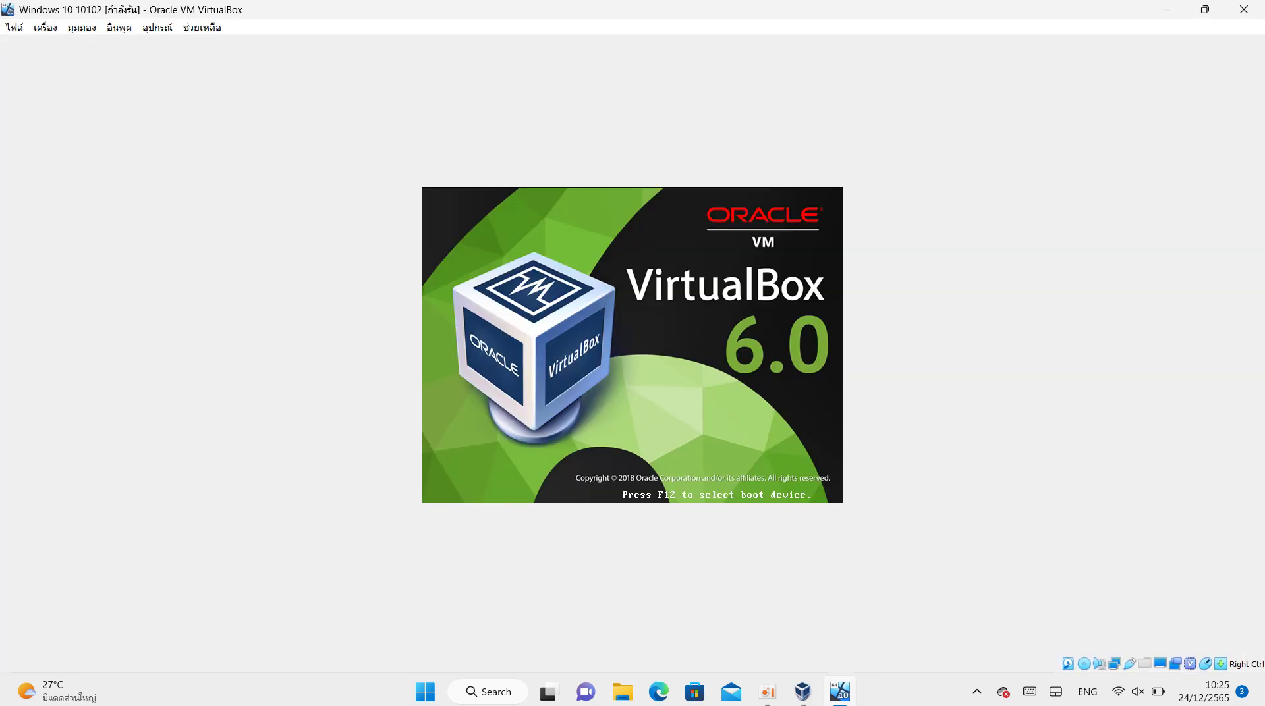
{"action": "key", "text": "F12"}
{"action": "key", "text": "c"}
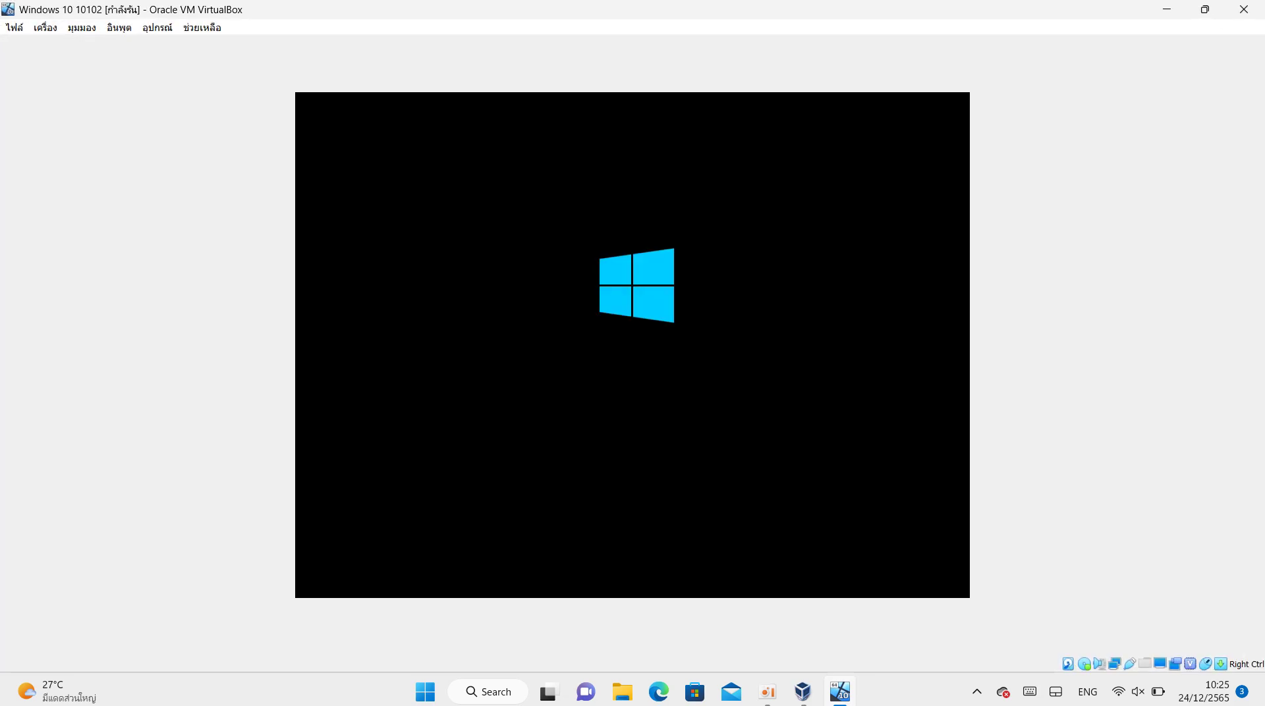
{"action": "key", "text": "Control_R+f"}
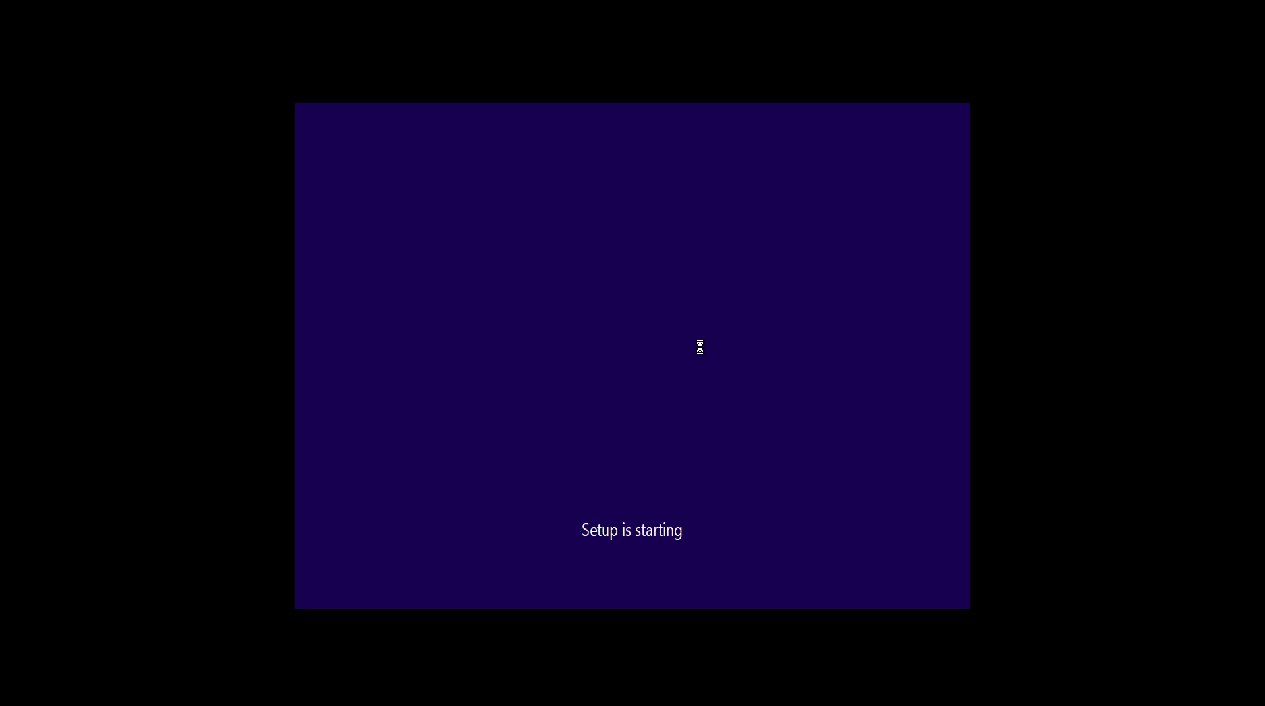
Step: Disconnect the running virtual machine's network adapter
{"action": "left_click", "coordinate": [611, 701]}
{"action": "mouse_move", "coordinate": [655, 604]}
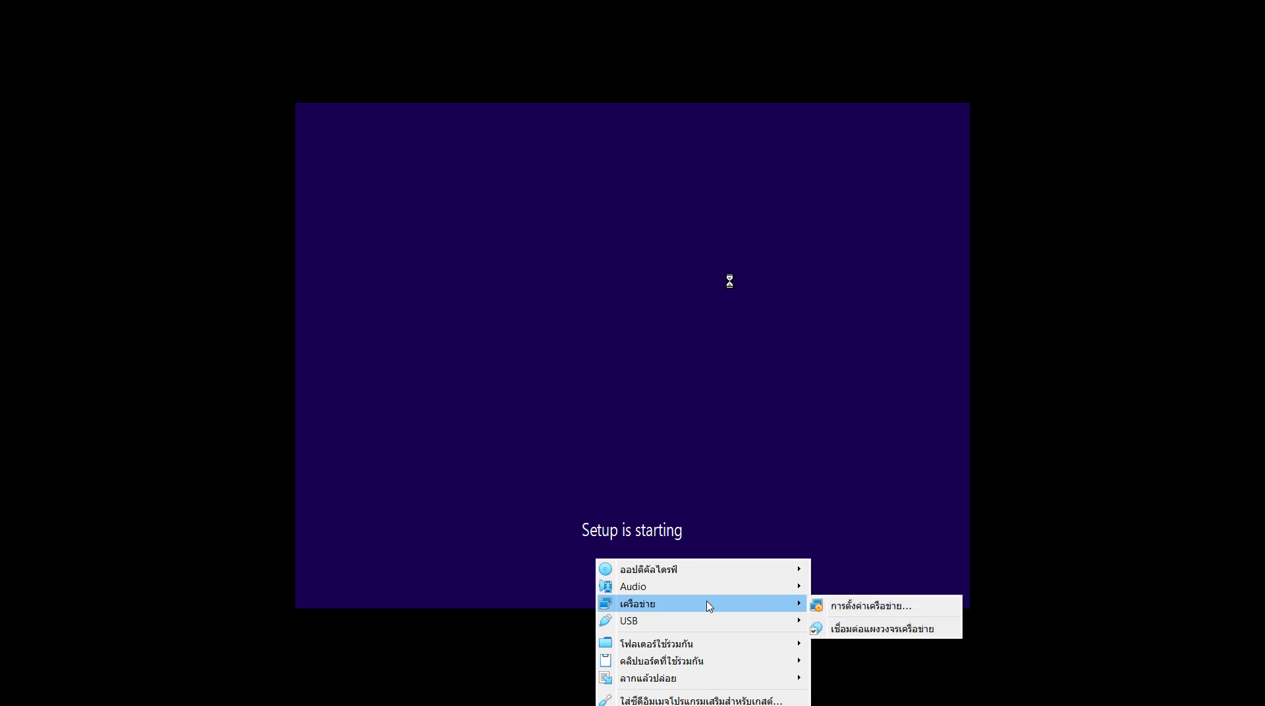
{"action": "left_click", "coordinate": [849, 629]}
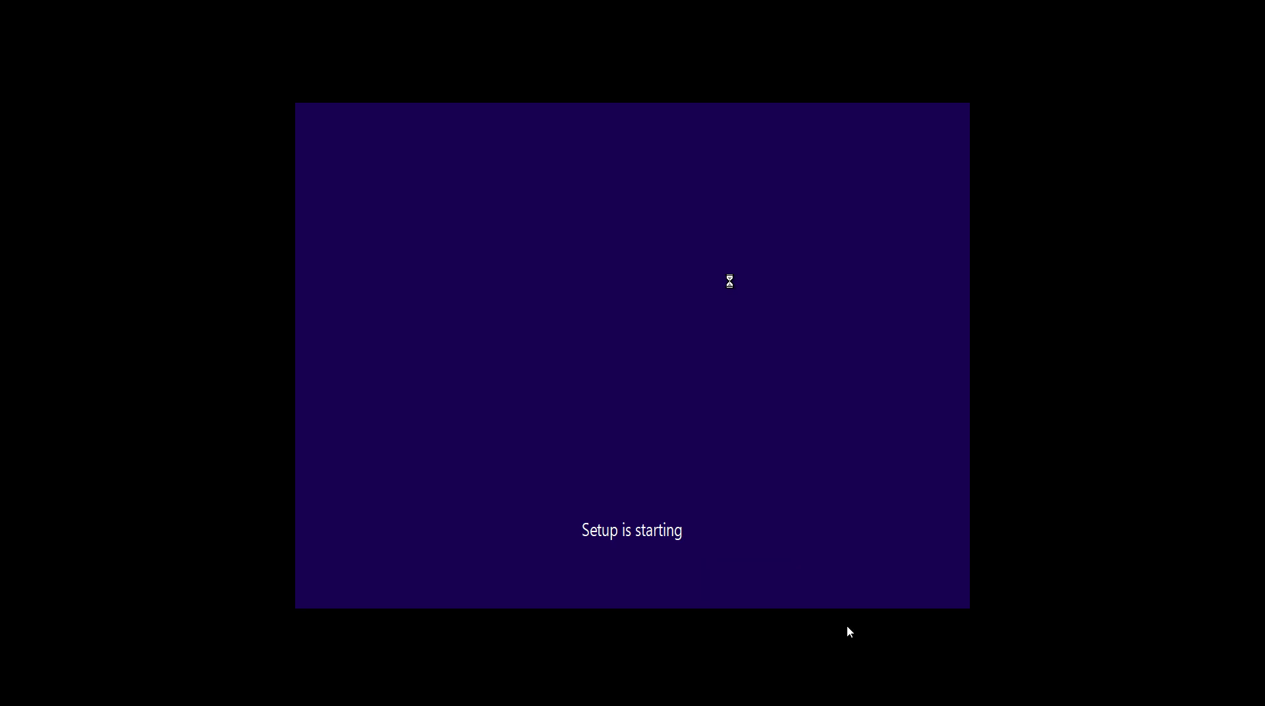
{"action": "left_click", "coordinate": [612, 701]}
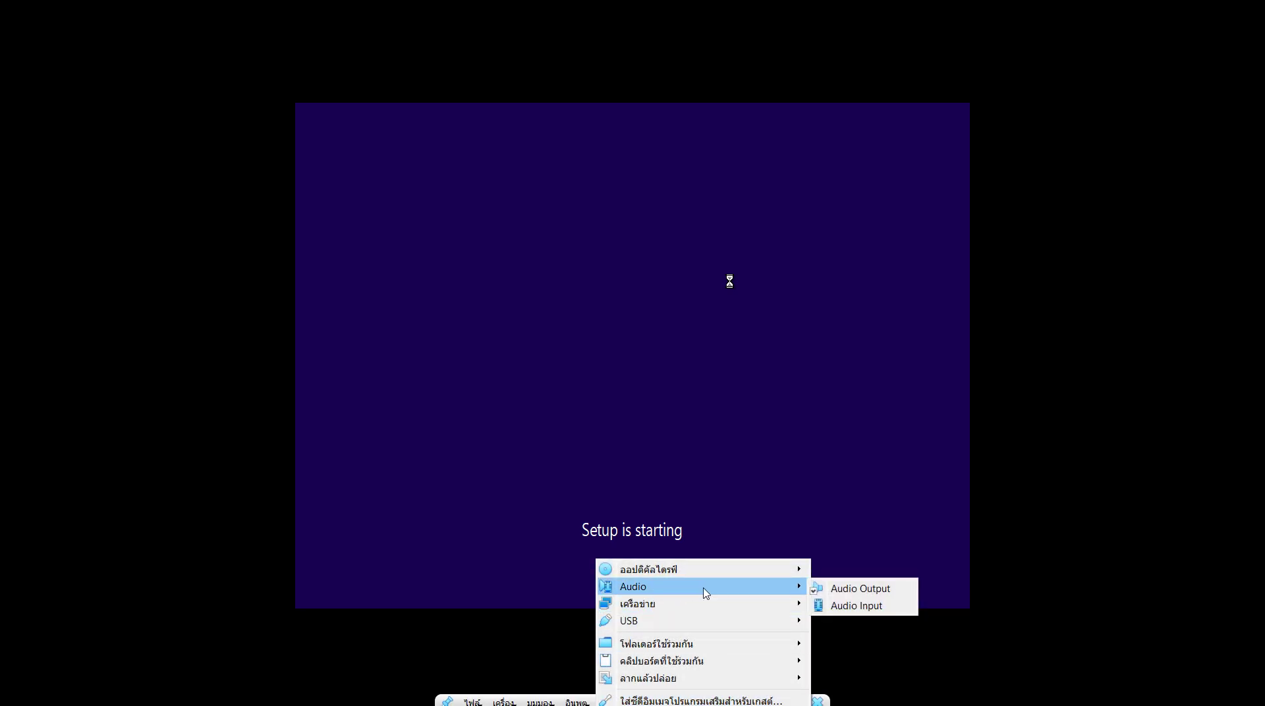
{"action": "mouse_move", "coordinate": [752, 573]}
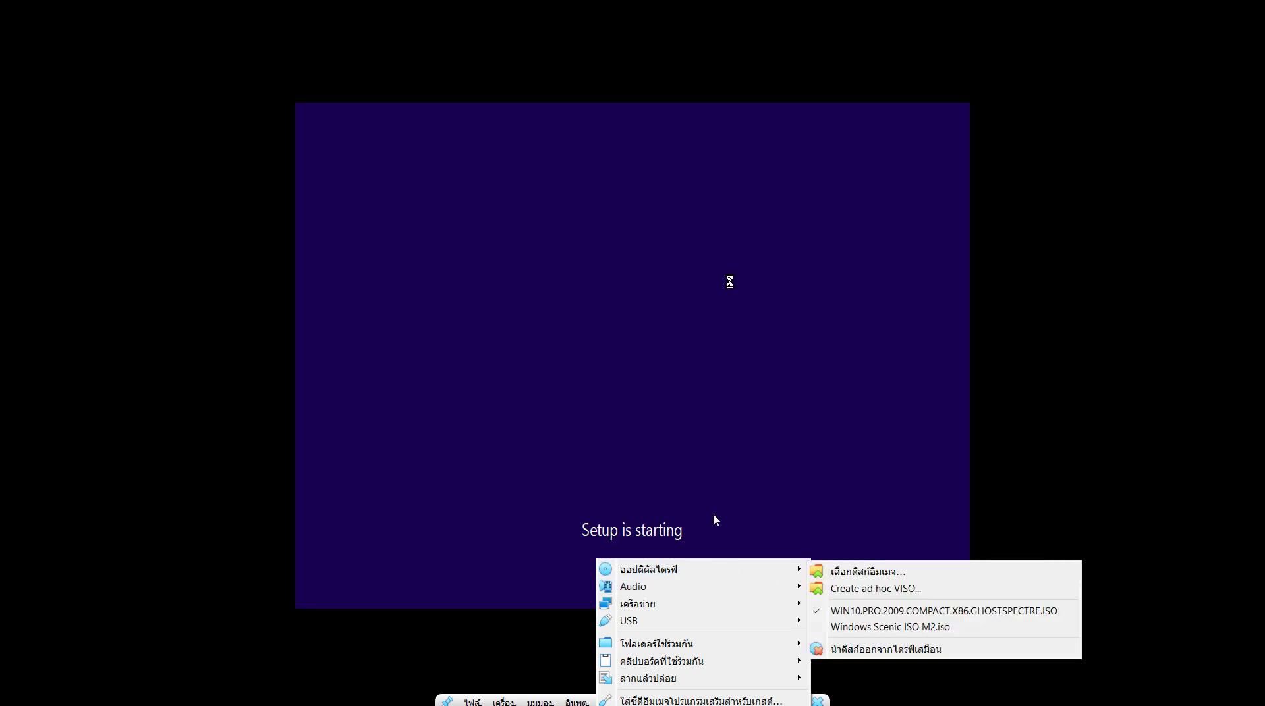
{"action": "left_click", "coordinate": [746, 538]}
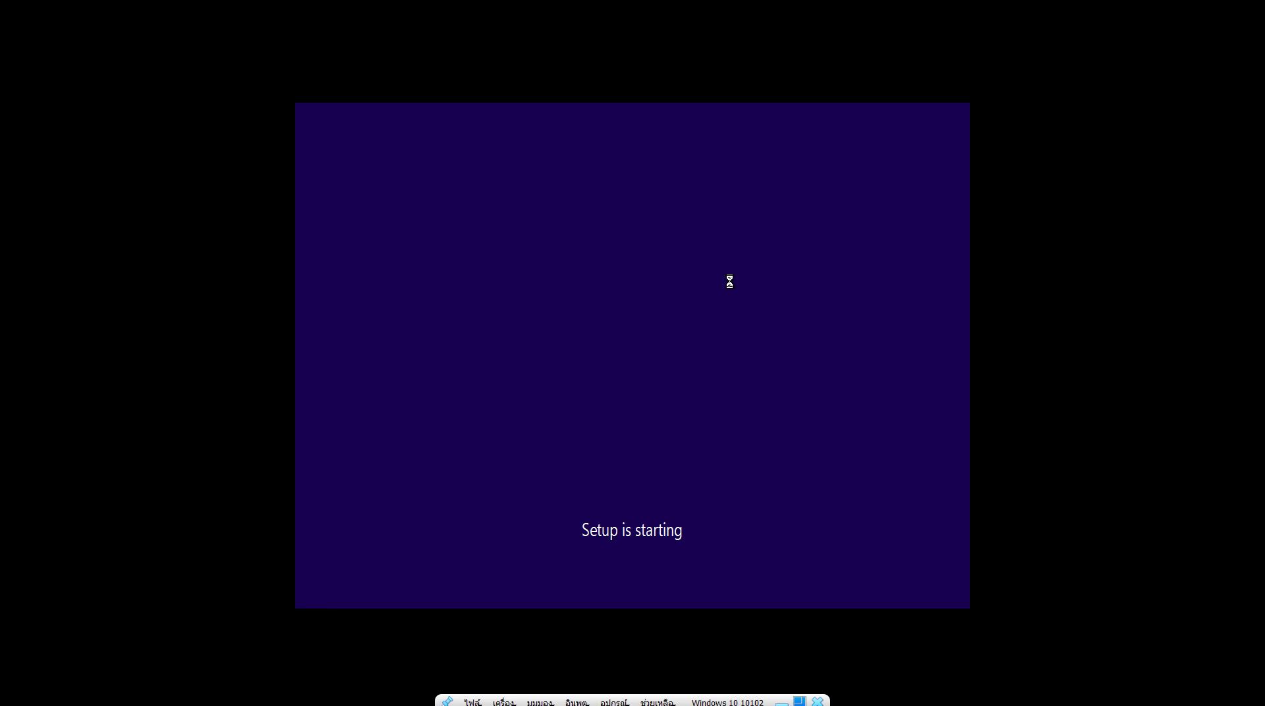
Step: Open a command prompt in Windows Setup and use the date command to set the date to 04/25/2015
{"action": "key", "text": "shift+F10"}
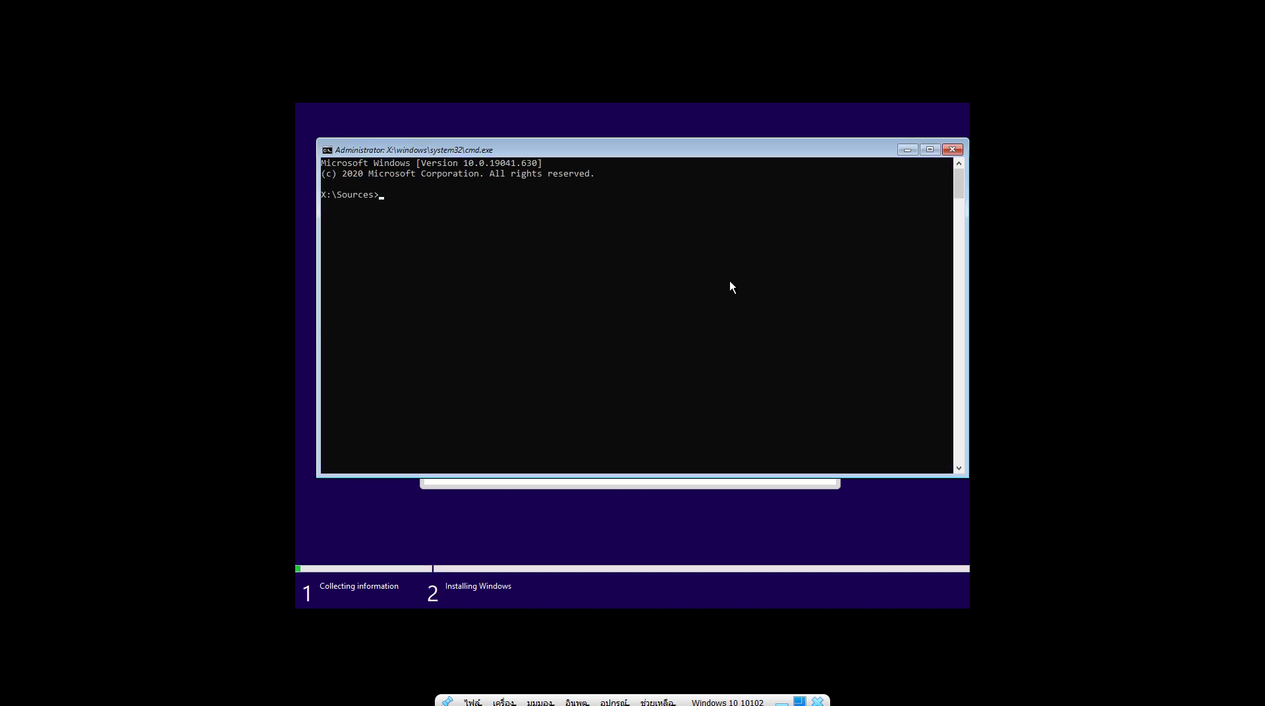
{"action": "type", "text": "date: (mm-dd-yy) 04/25/2015"}
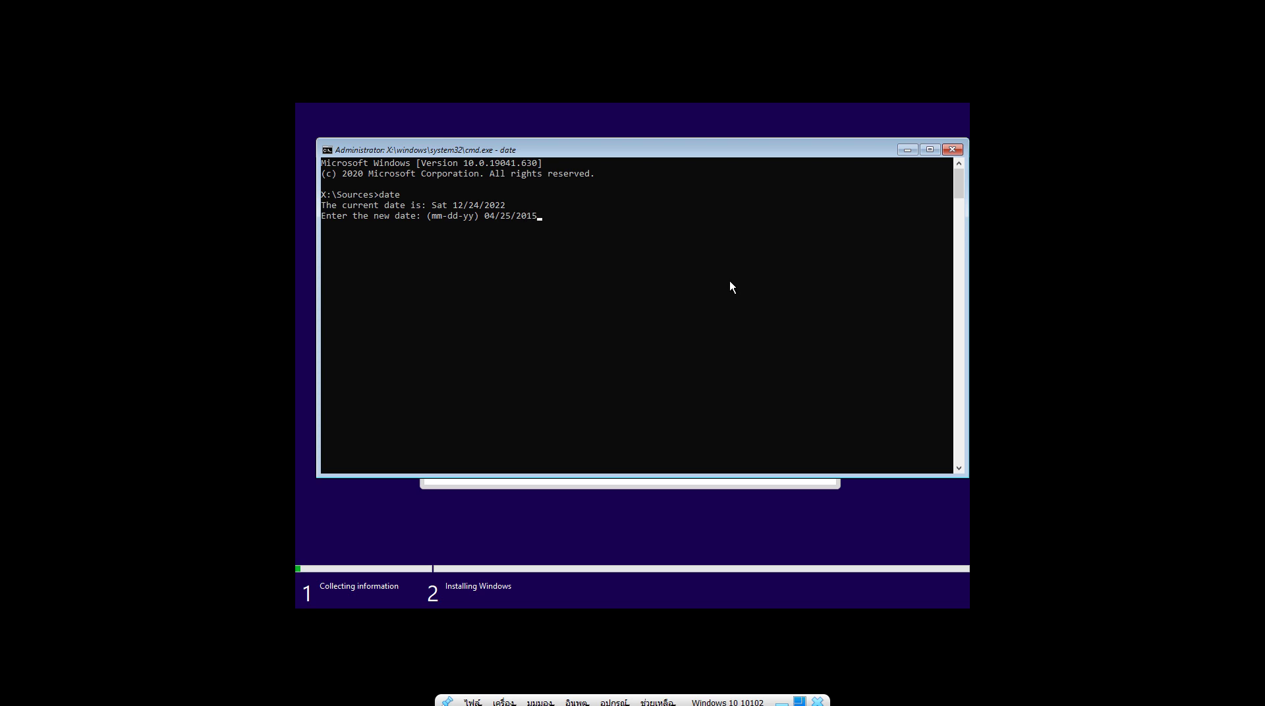
{"action": "key", "text": "Return"}
{"action": "type", "text": "date"}
{"action": "left_click", "coordinate": [616, 701]}
{"action": "mouse_move", "coordinate": [655, 569]}
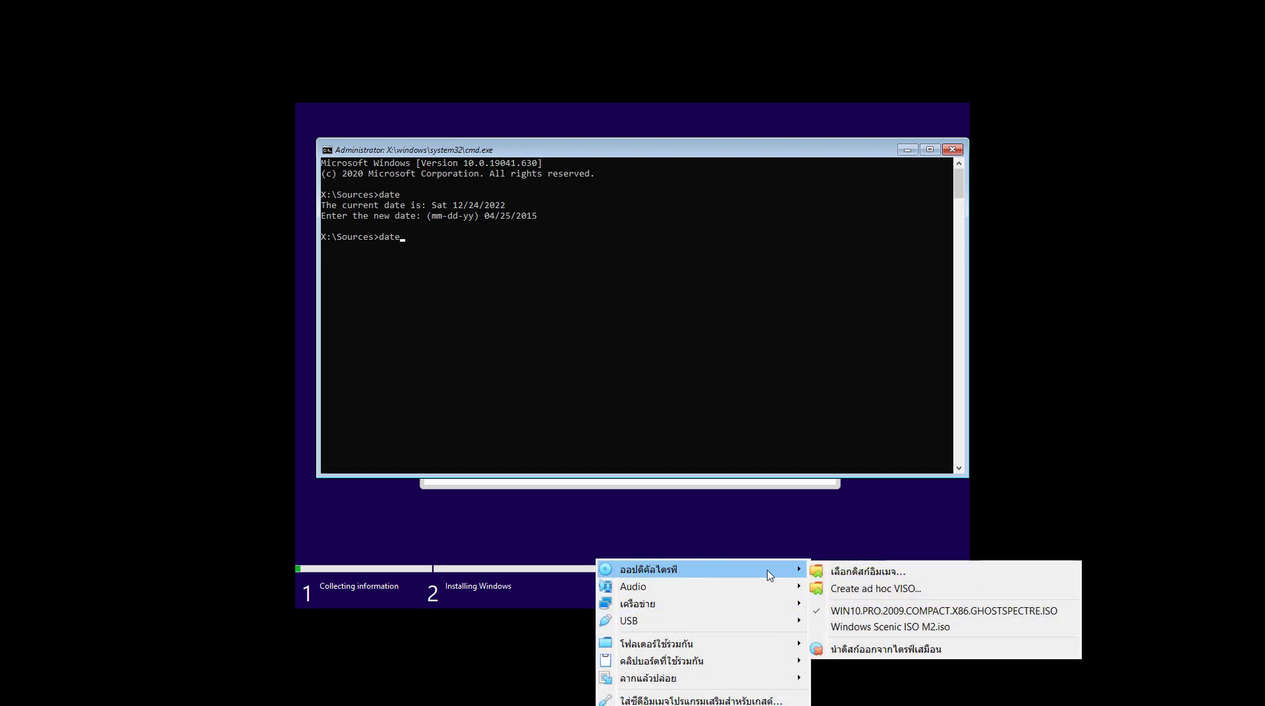
{"action": "left_click", "coordinate": [843, 589]}
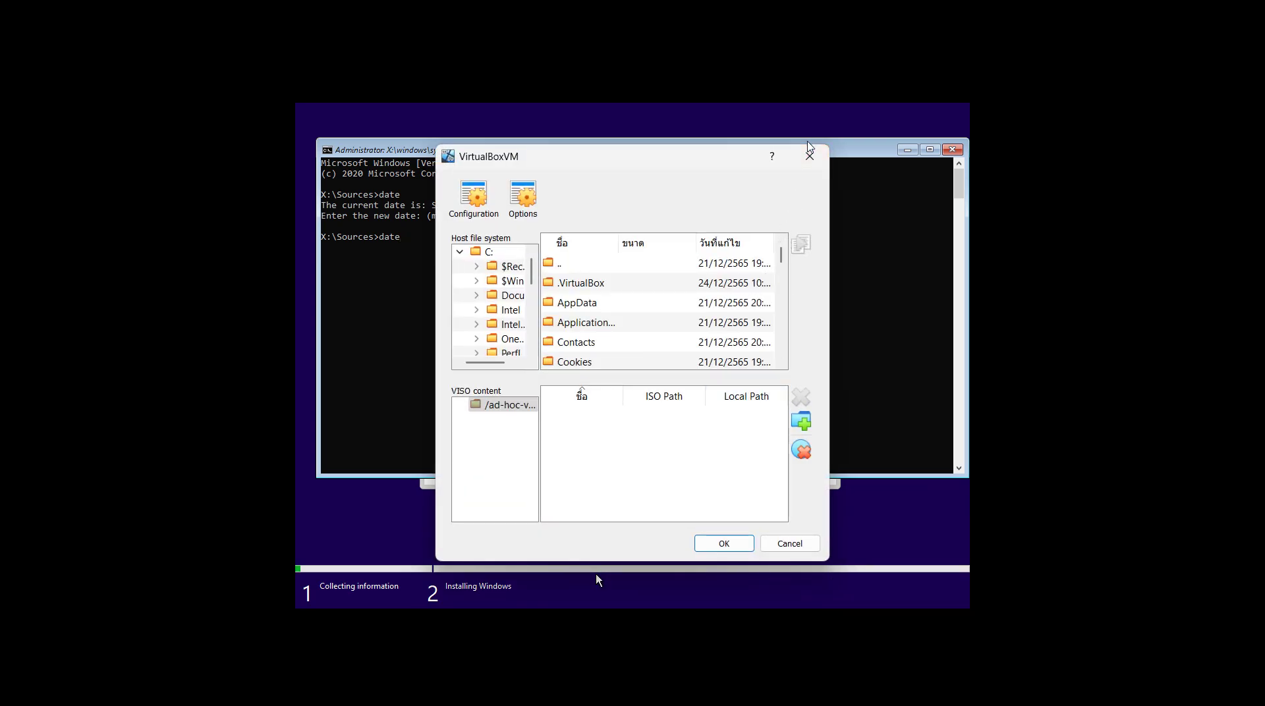
{"action": "left_click", "coordinate": [810, 152]}
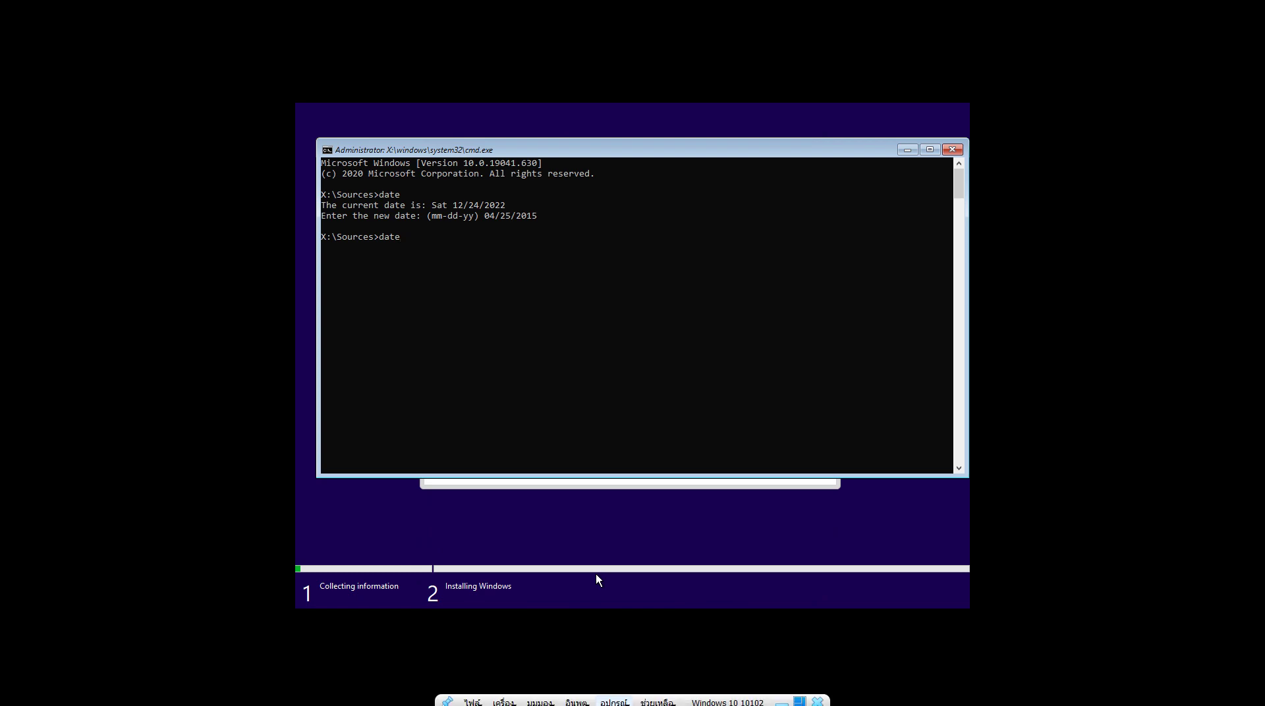
Step: Switch the optical drive to the 10.0.10102.0.winmain_prs disc image from Downloads and reset the virtual machine
{"action": "left_click", "coordinate": [614, 702]}
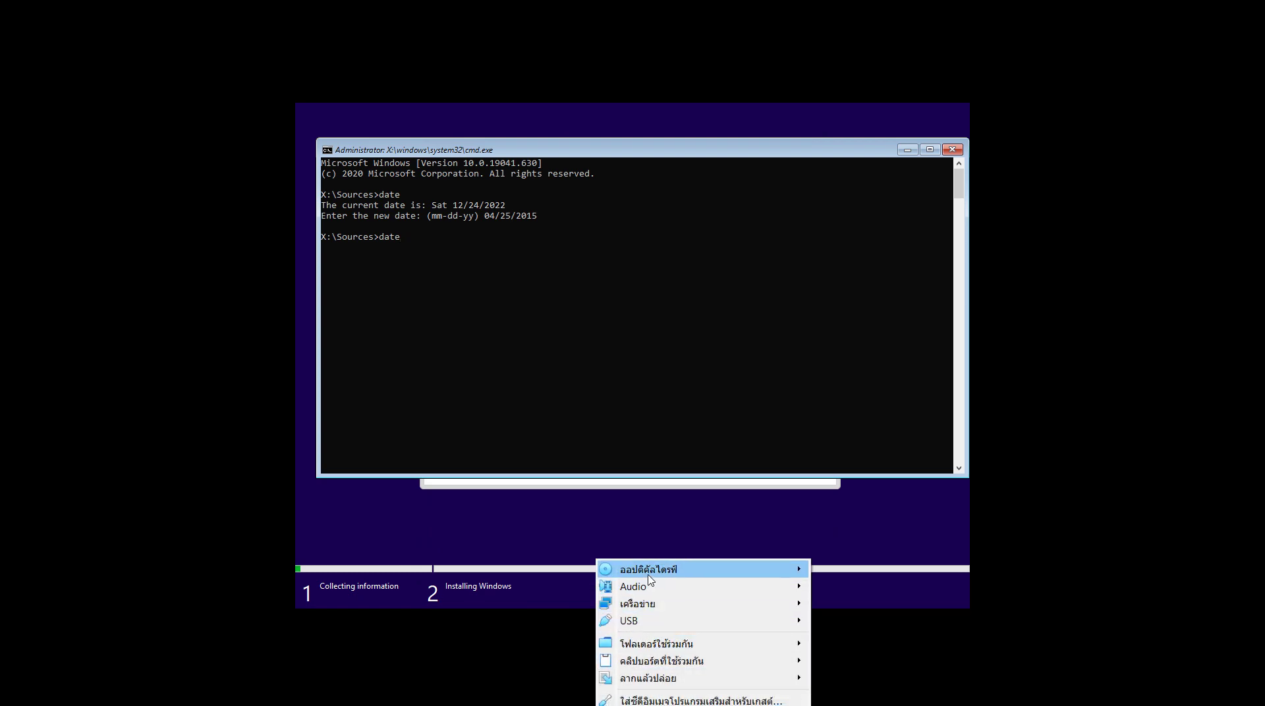
{"action": "mouse_move", "coordinate": [718, 569]}
{"action": "left_click", "coordinate": [835, 571]}
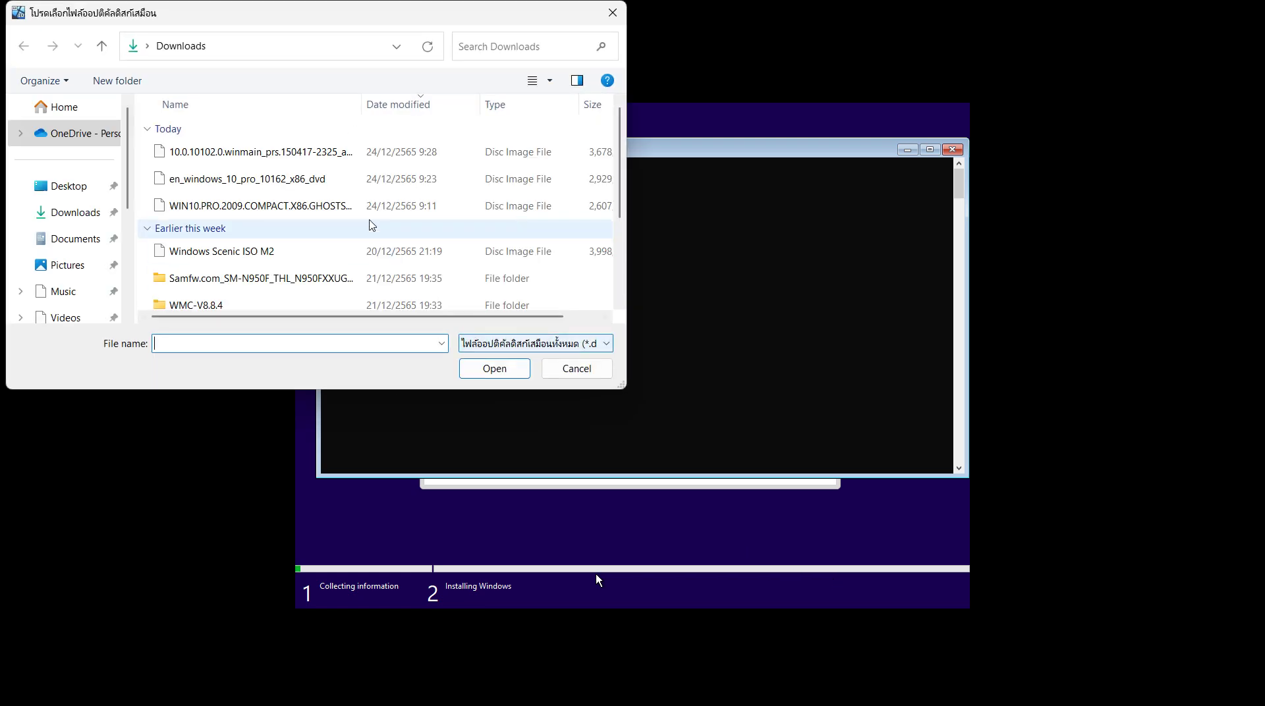
{"action": "double_click", "coordinate": [261, 152]}
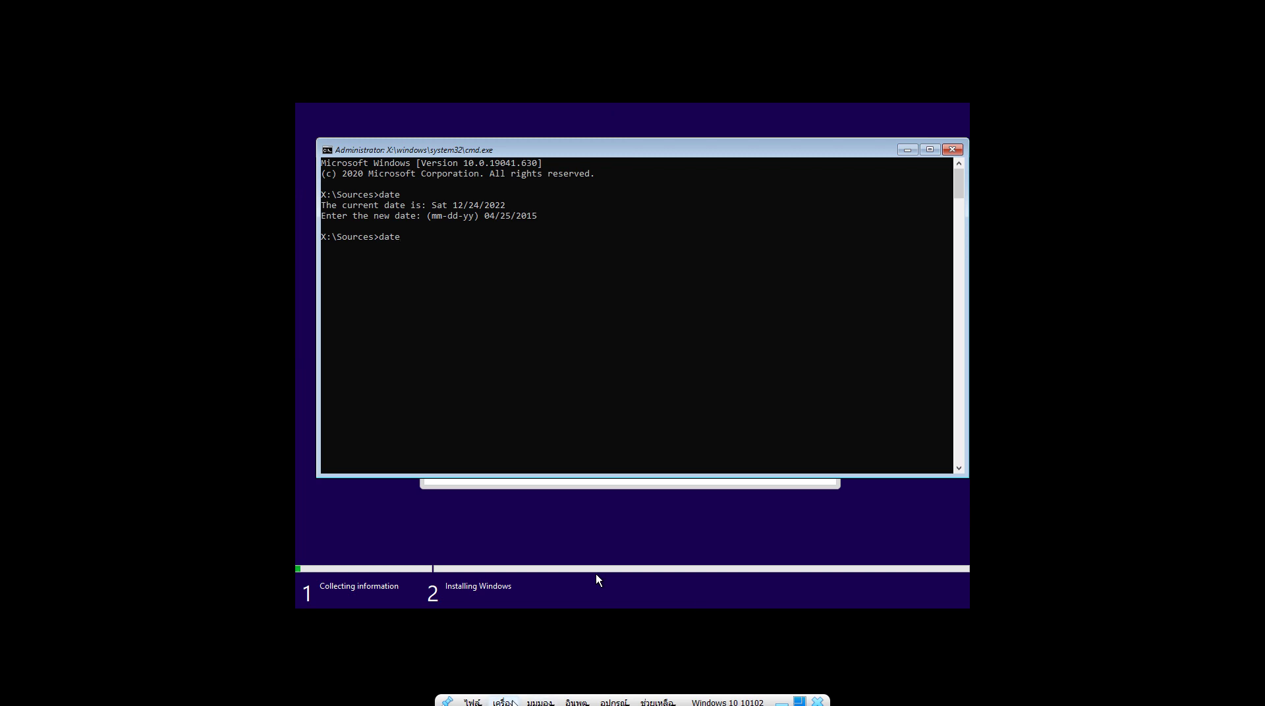
{"action": "left_click", "coordinate": [504, 702]}
{"action": "left_click", "coordinate": [517, 684]}
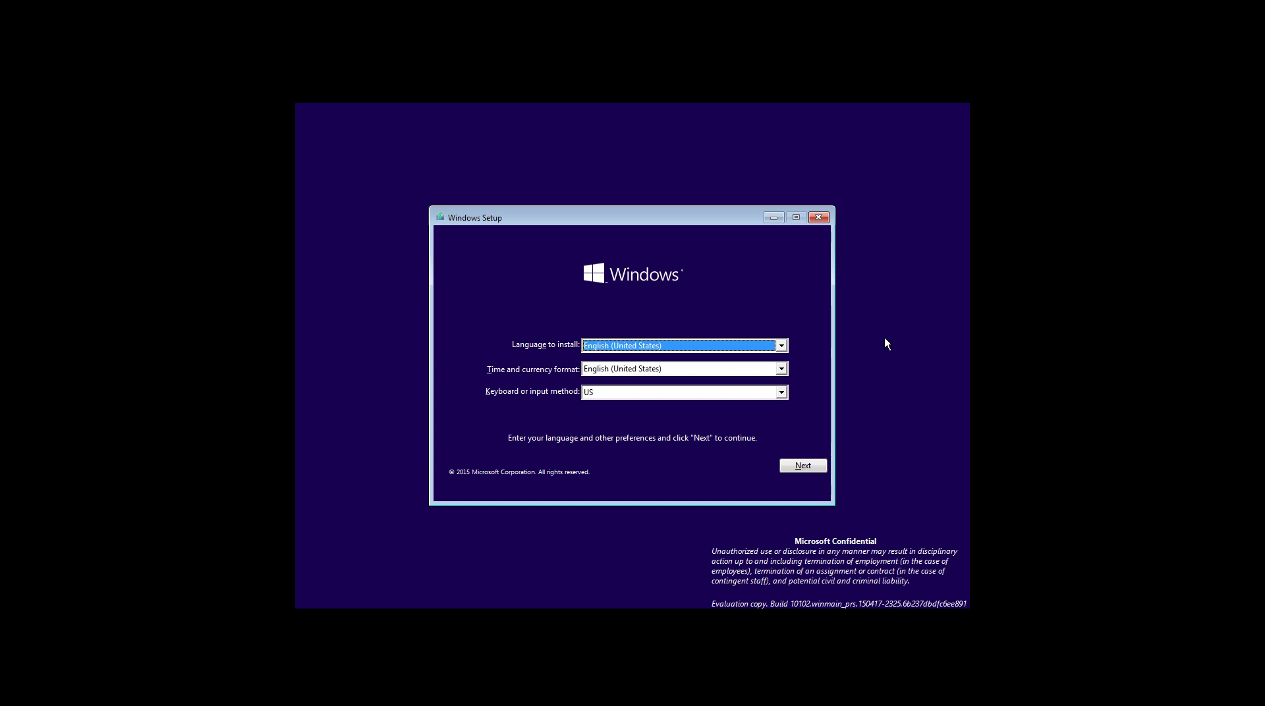
Step: Start the Windows installation with the default English (United States) language and US keyboard, and accept the license terms
{"action": "left_click", "coordinate": [803, 465]}
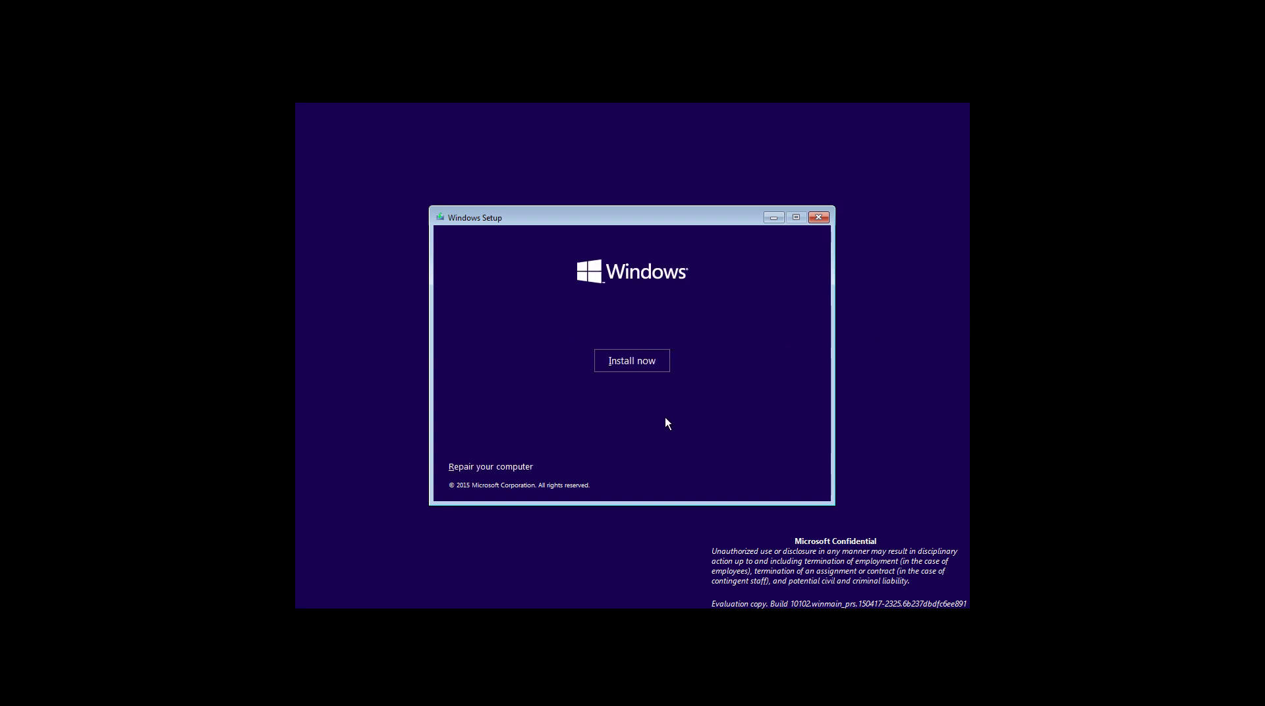
{"action": "left_click", "coordinate": [657, 371]}
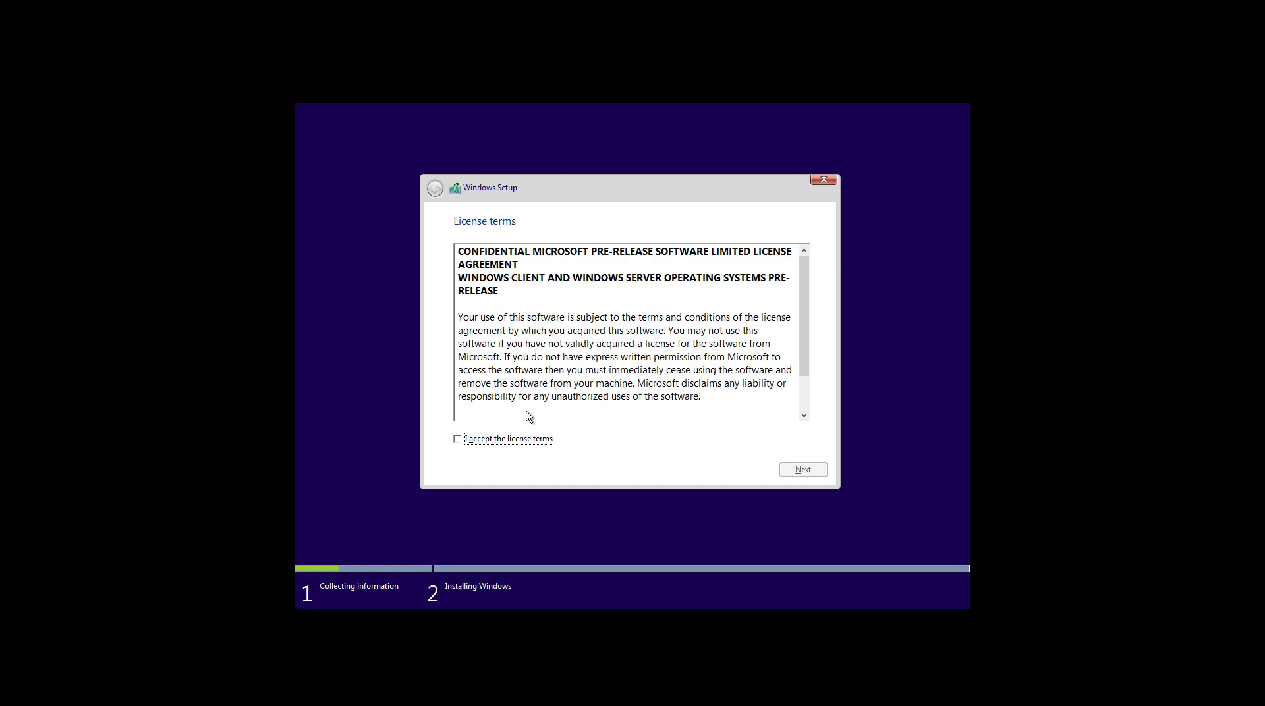
{"action": "left_click", "coordinate": [537, 439]}
{"action": "left_click", "coordinate": [815, 472]}
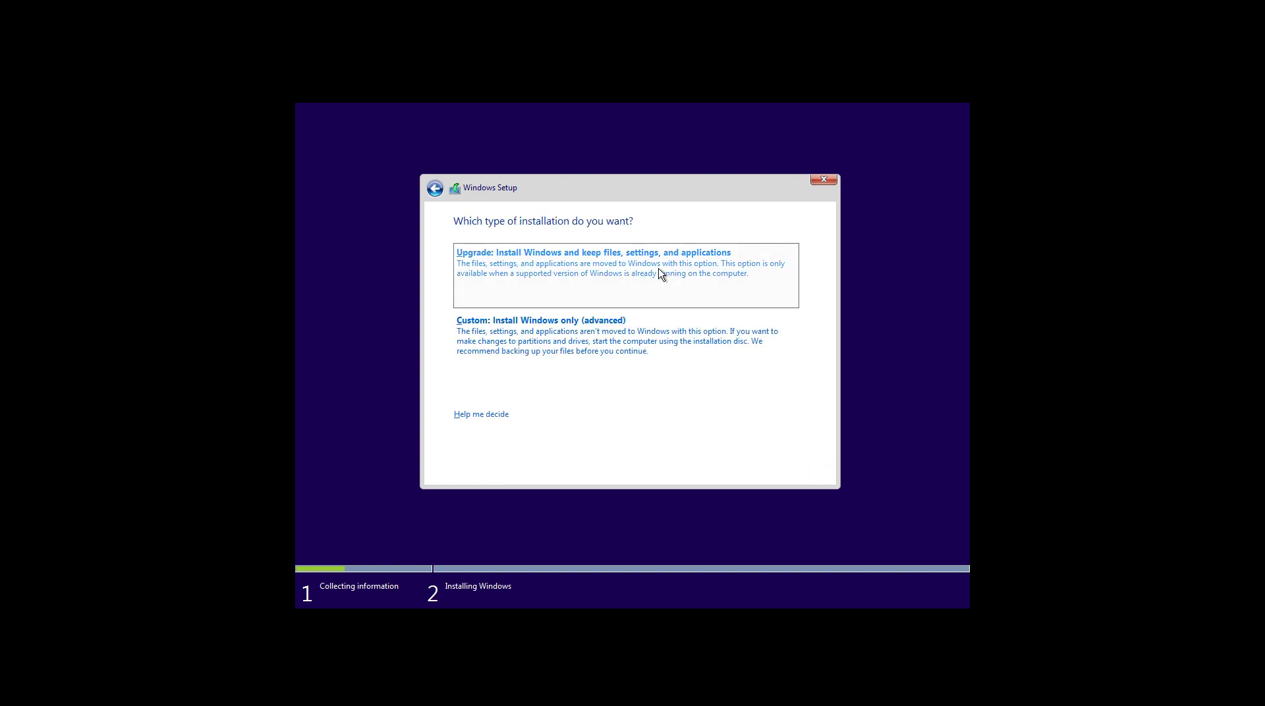
Step: Run a custom Windows-only installation on the Drive 0 unallocated space and restart when the files are installed
{"action": "left_click", "coordinate": [672, 347]}
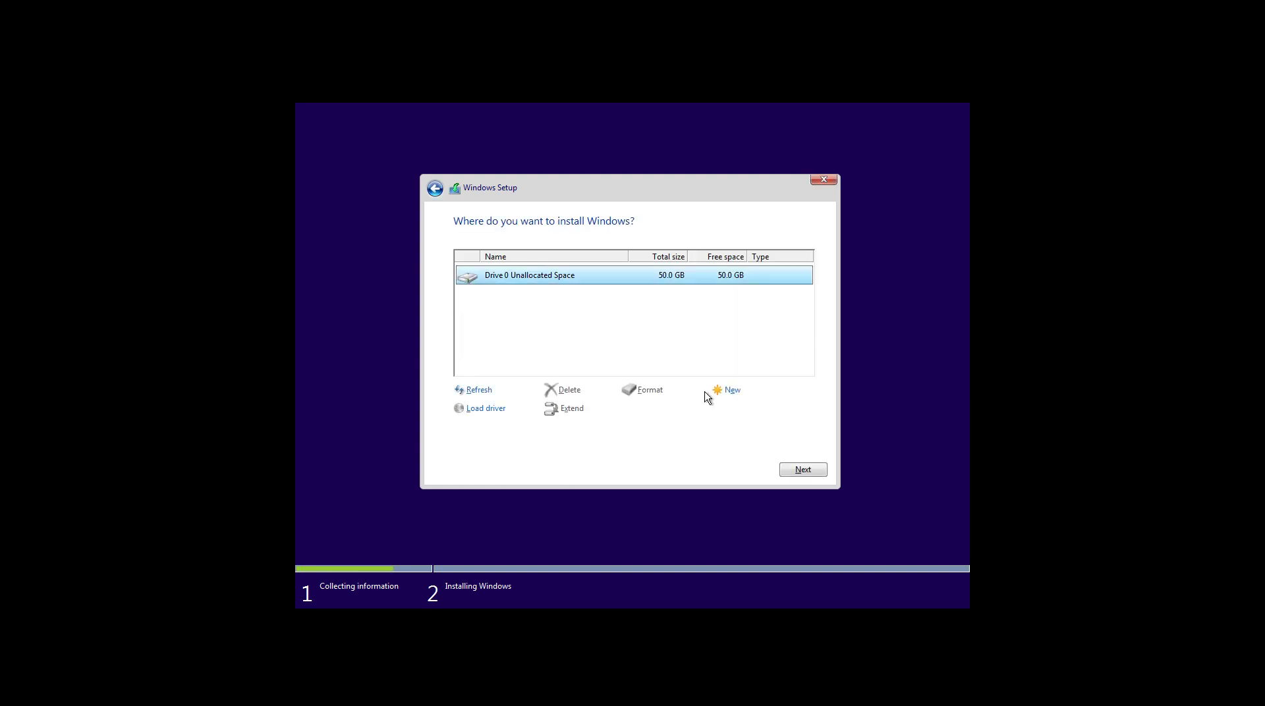
{"action": "left_click", "coordinate": [786, 472]}
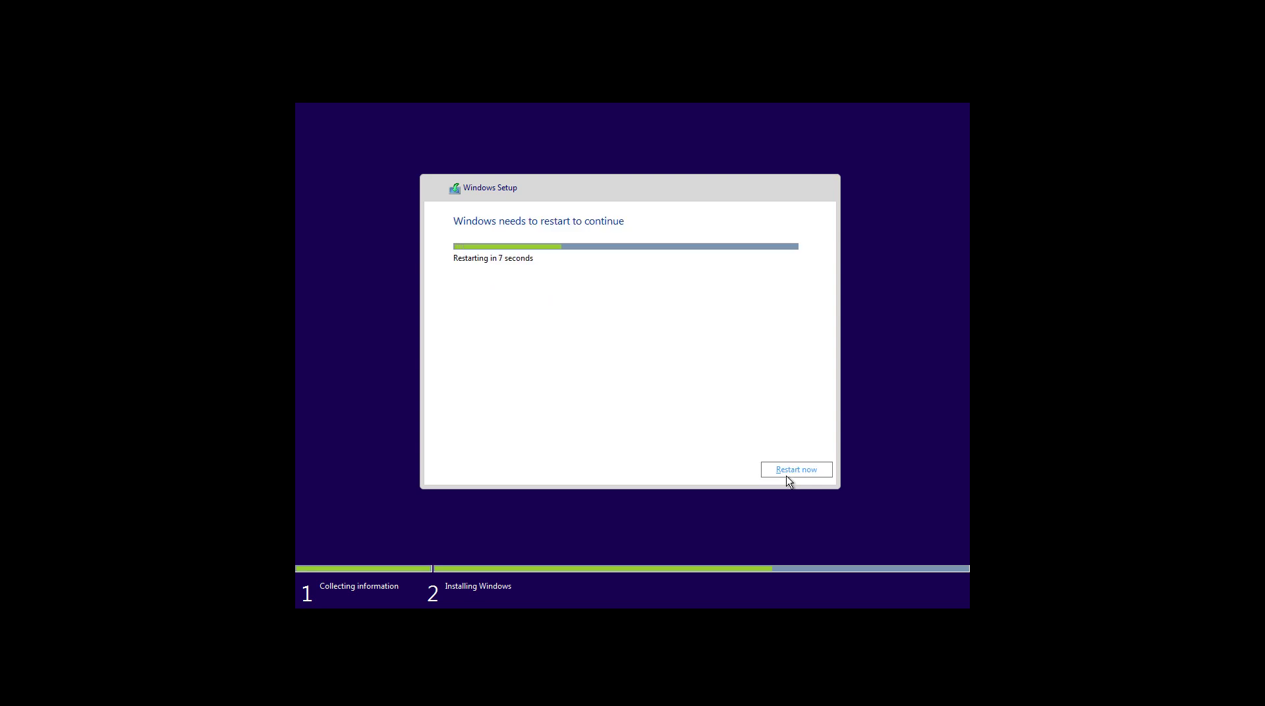
{"action": "left_click", "coordinate": [787, 474]}
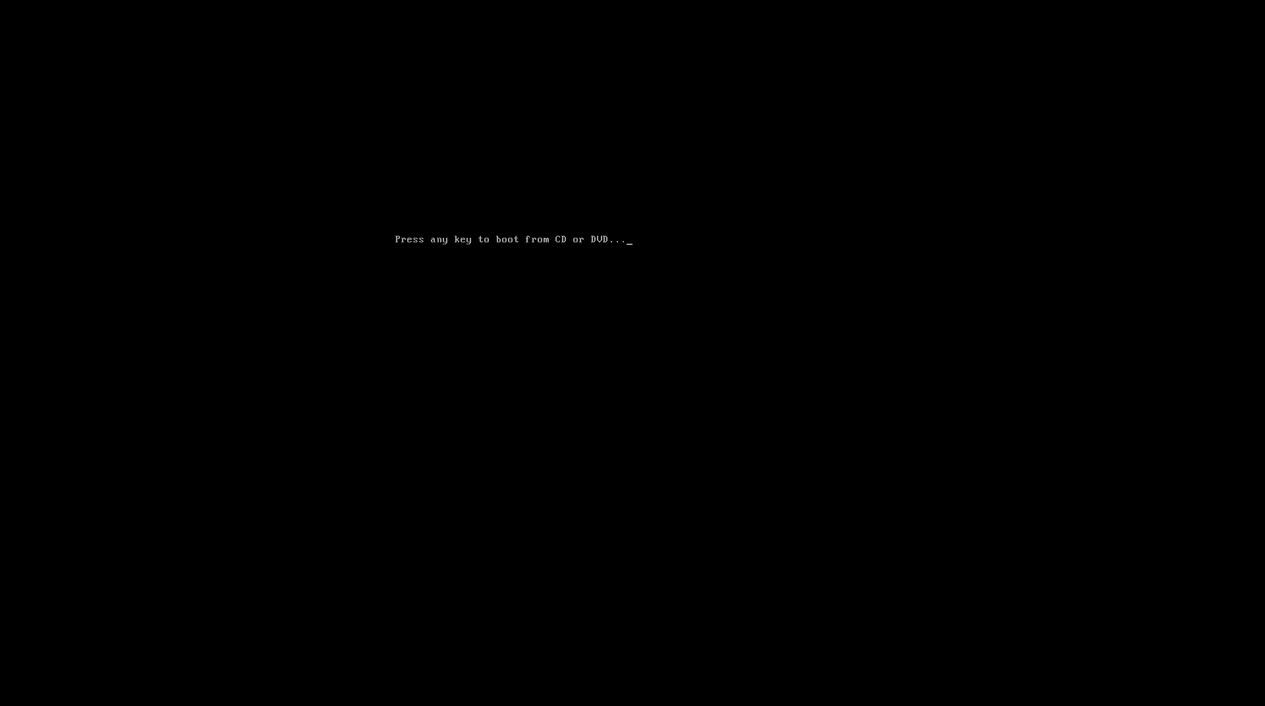
{"action": "key", "text": "Return"}
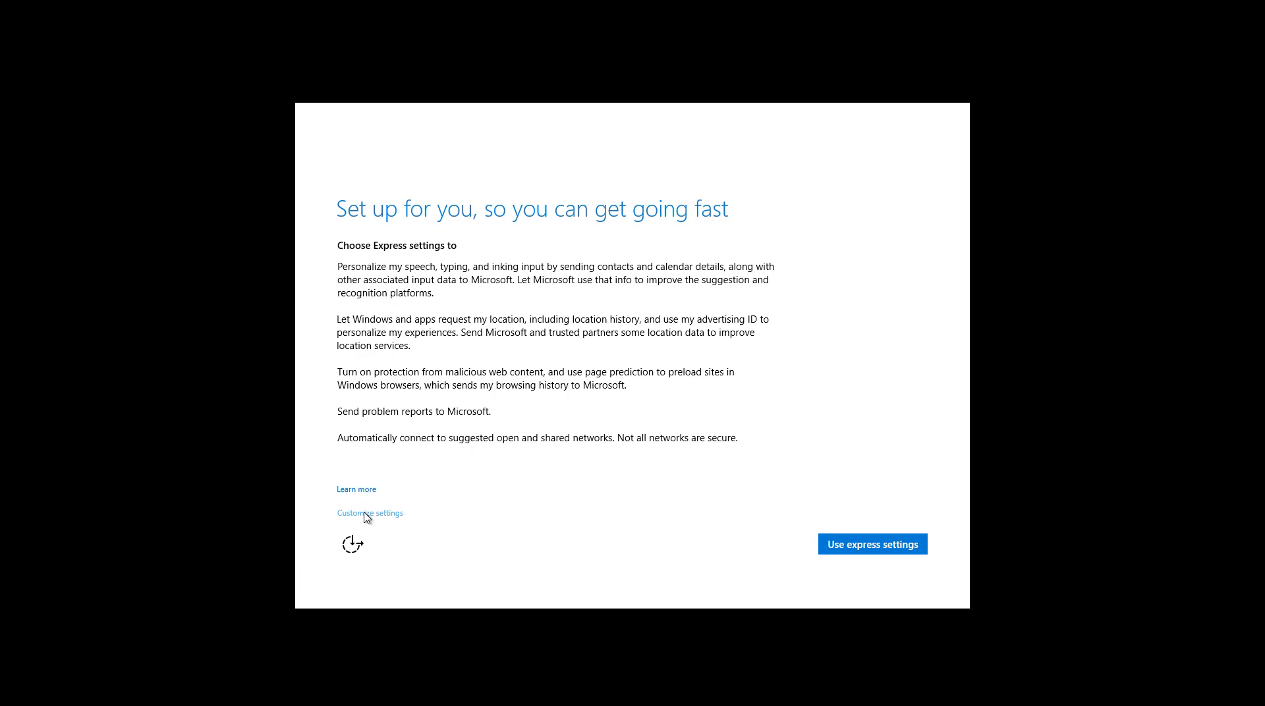
Step: Customize the setup settings by turning off all three personalization options and location access, and continue
{"action": "left_click", "coordinate": [365, 515]}
{"action": "left_click", "coordinate": [425, 297]}
{"action": "left_click", "coordinate": [424, 341]}
{"action": "left_click", "coordinate": [425, 385]}
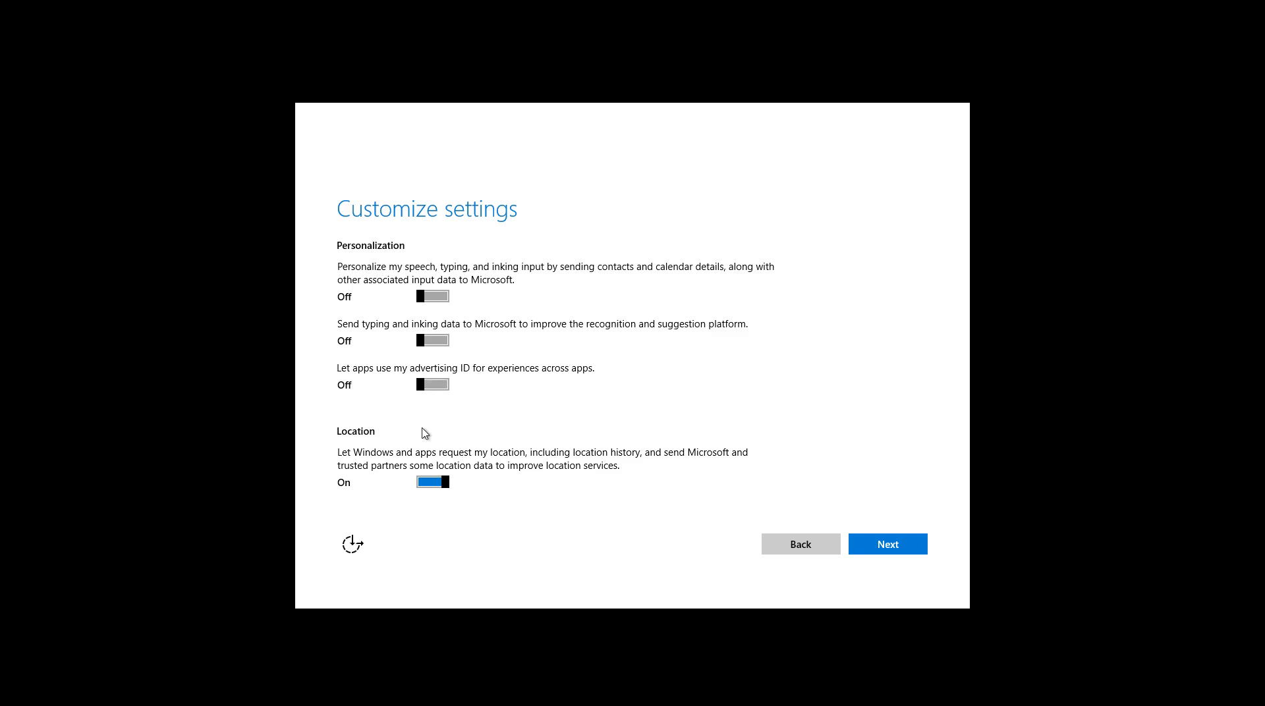
{"action": "left_click", "coordinate": [432, 482]}
{"action": "left_click", "coordinate": [878, 537]}
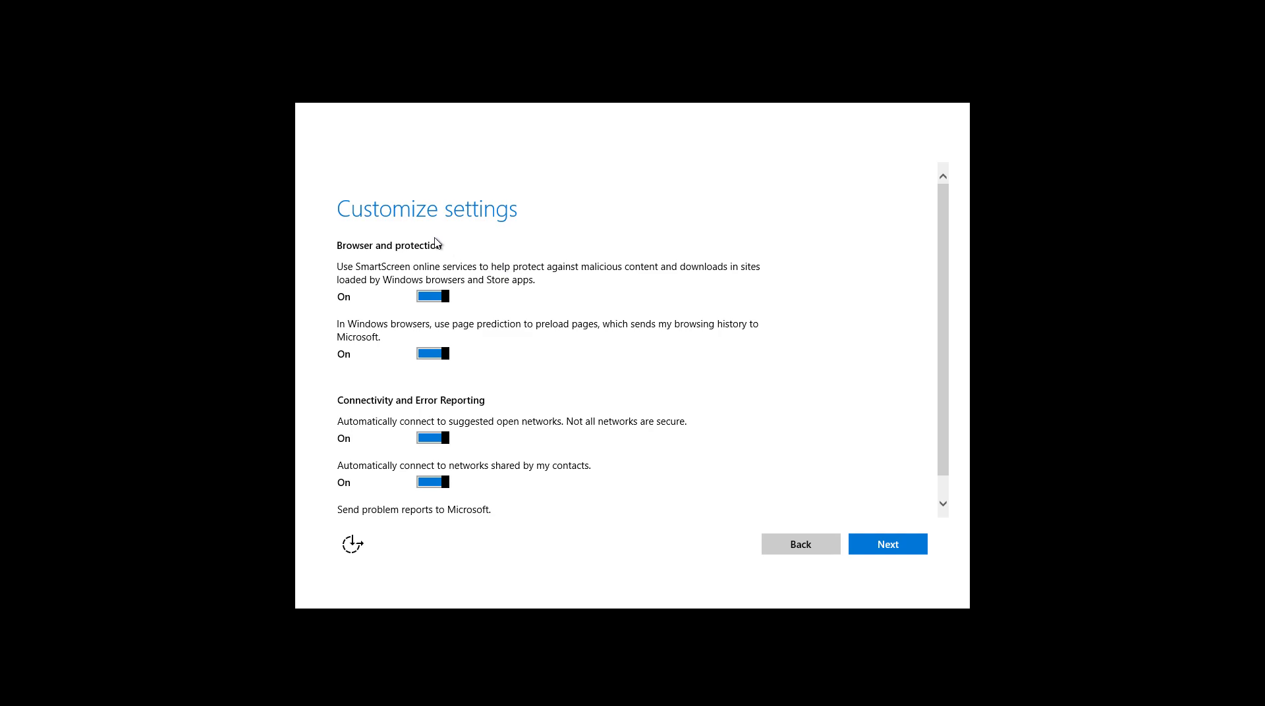
Step: Turn off SmartScreen, page prediction, both automatic network connection options and problem reports, and continue
{"action": "scroll", "coordinate": [435, 243], "scroll_direction": "down", "scroll_amount": 1}
{"action": "left_click", "coordinate": [432, 271]}
{"action": "left_click", "coordinate": [432, 328]}
{"action": "left_click", "coordinate": [432, 413]}
{"action": "left_click", "coordinate": [432, 457]}
{"action": "left_click", "coordinate": [433, 501]}
{"action": "left_click", "coordinate": [427, 459]}
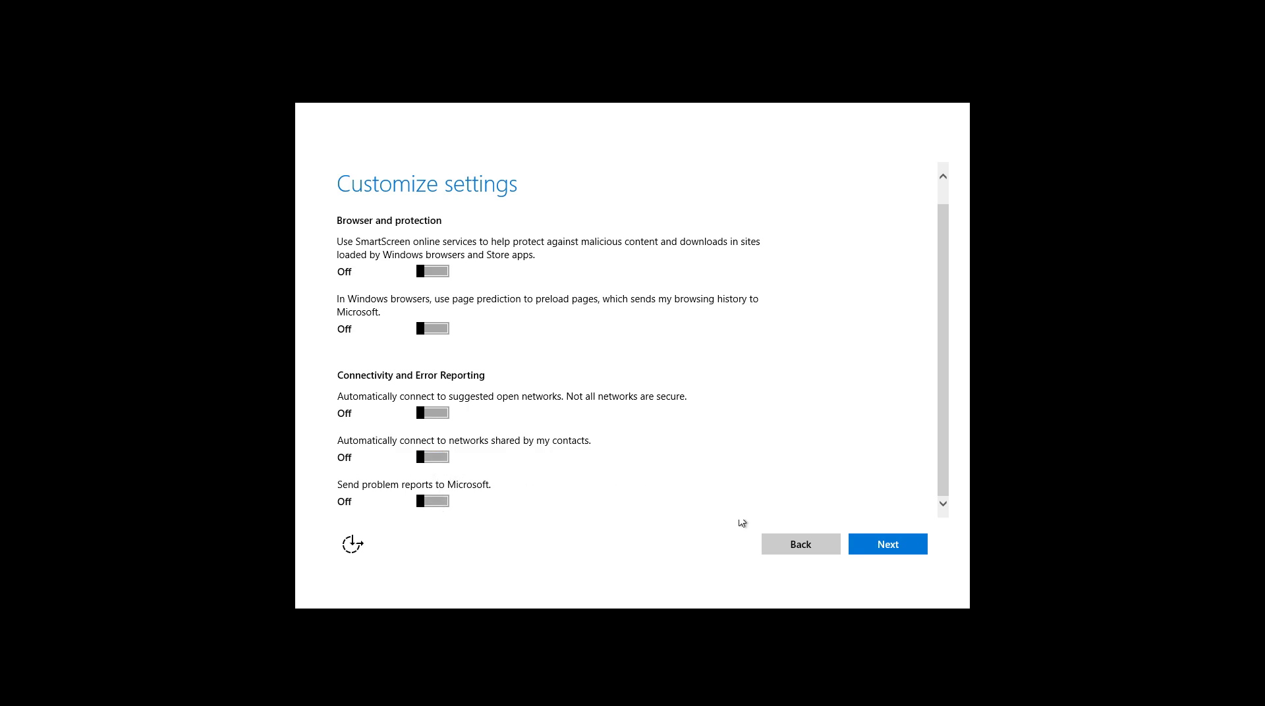
{"action": "left_click", "coordinate": [889, 540]}
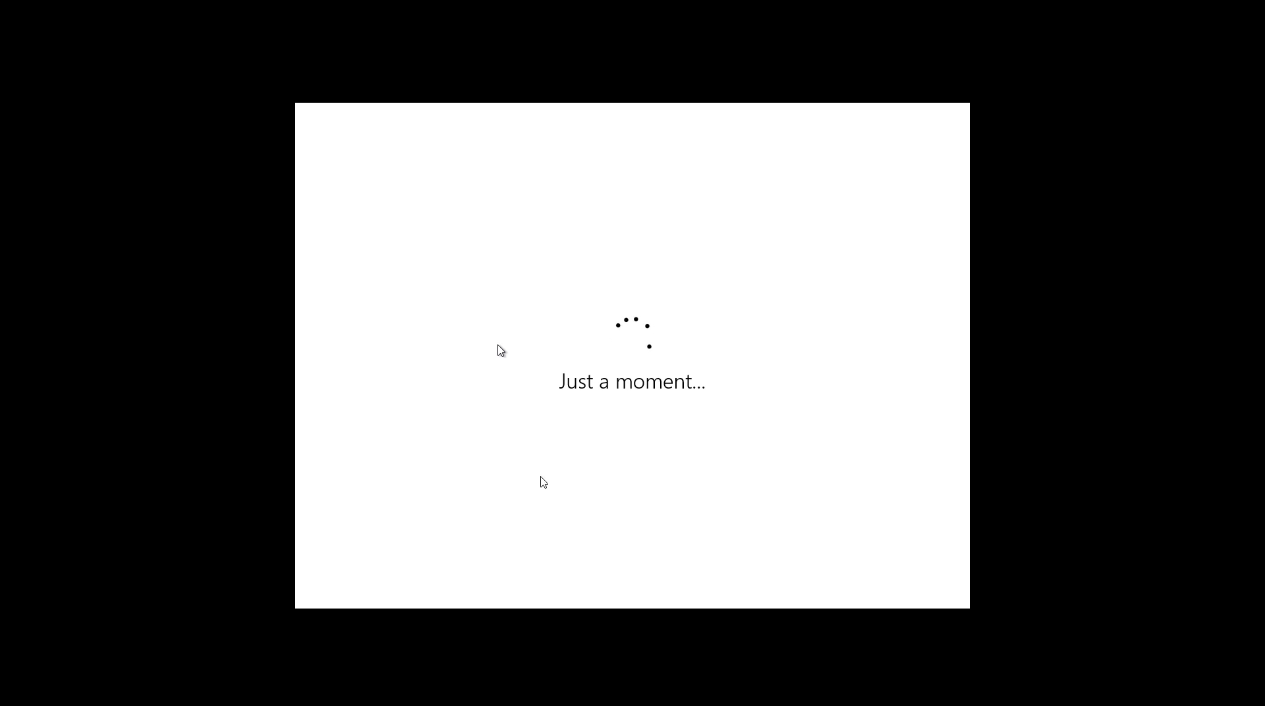
Step: Skip the online account sign-in in Windows setup
{"action": "left_click", "coordinate": [614, 702]}
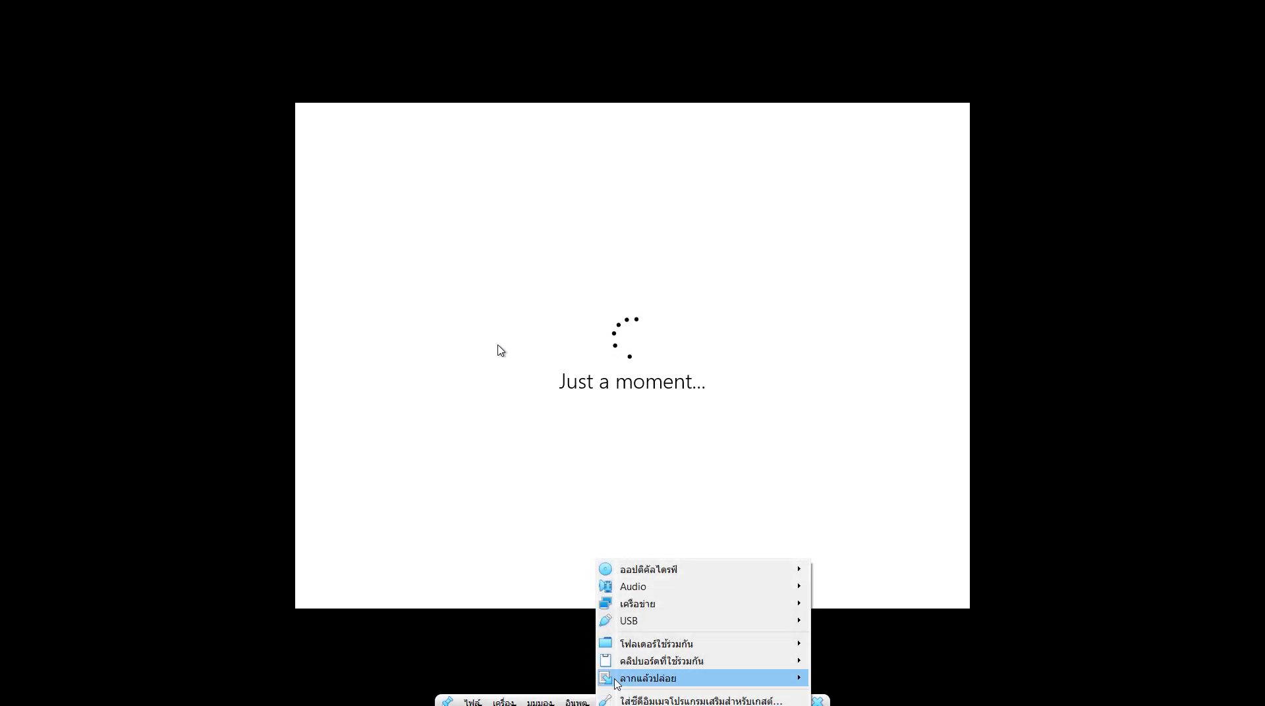
{"action": "left_click", "coordinate": [500, 350]}
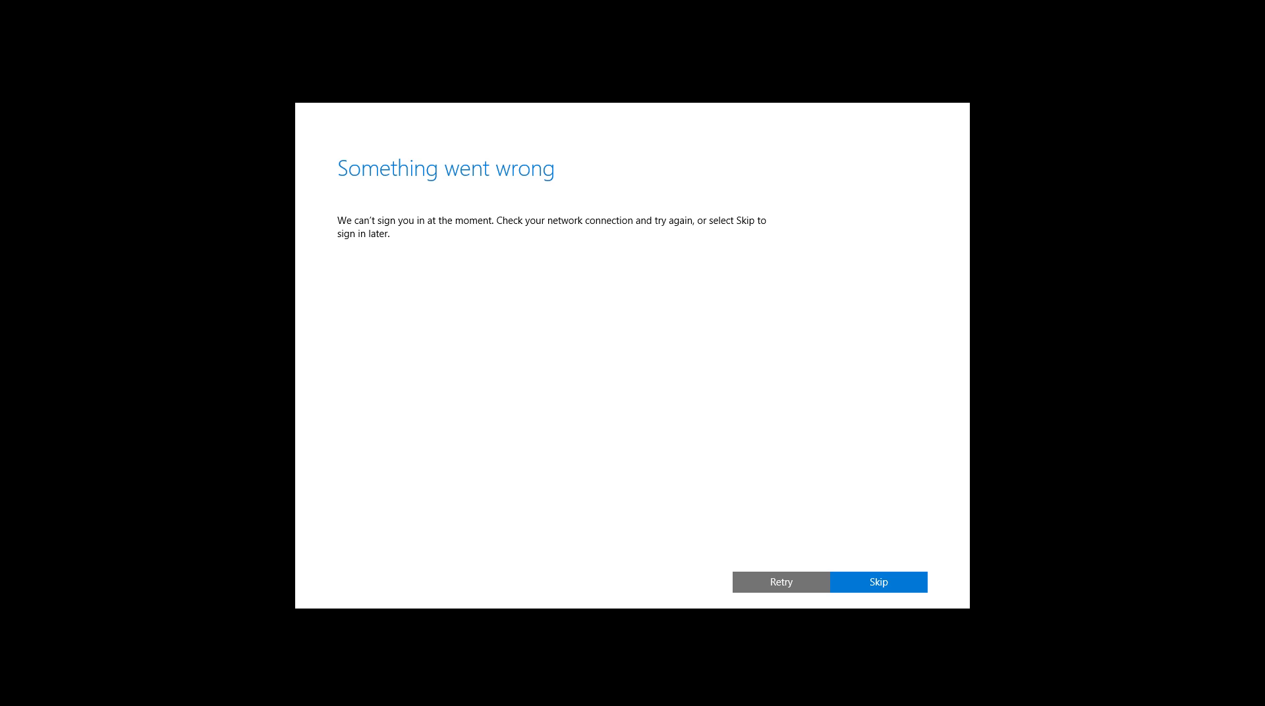
{"action": "left_click", "coordinate": [864, 583]}
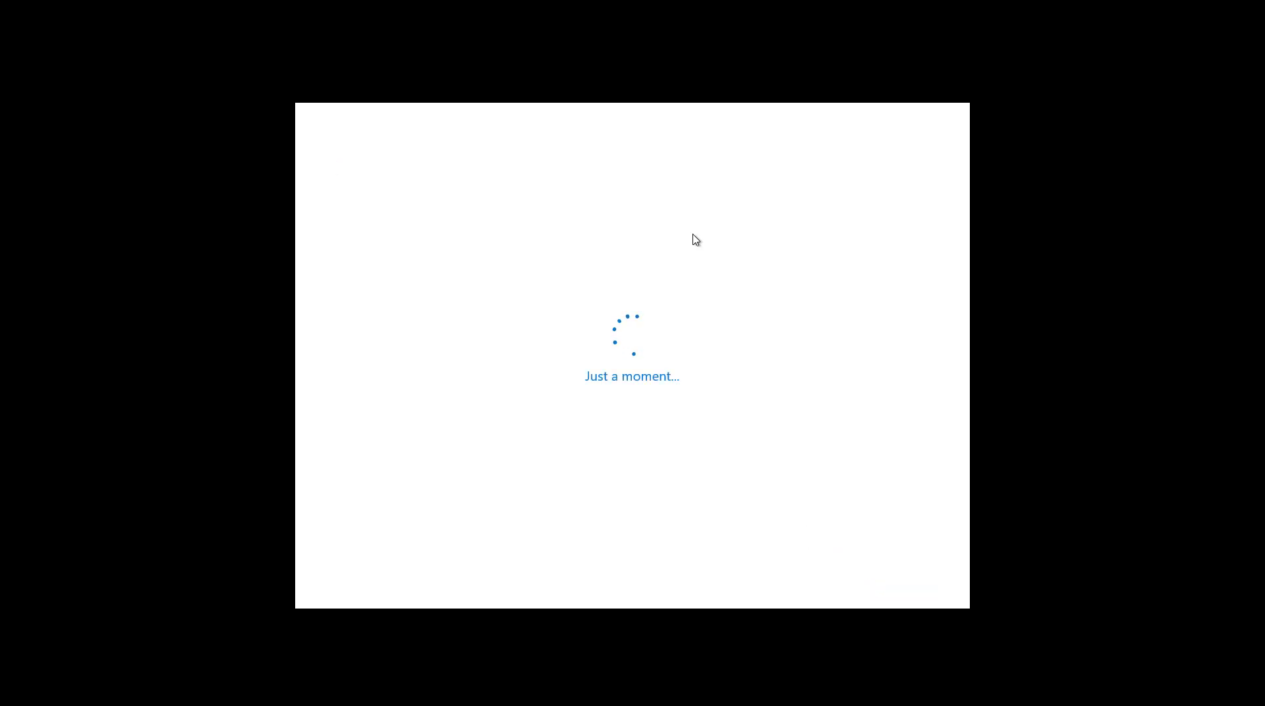
Step: Open the On-Screen Keyboard from the accessibility options on the account creation page
{"action": "left_click", "coordinate": [509, 287]}
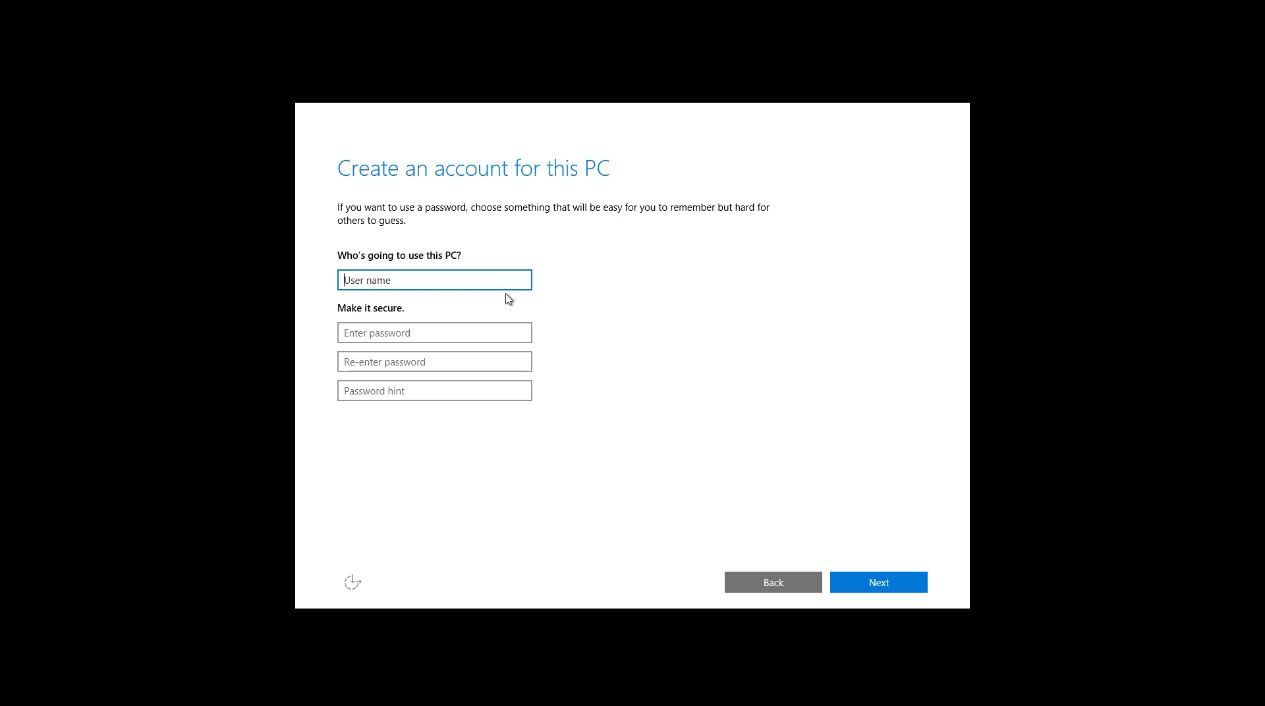
{"action": "key", "text": "Return"}
{"action": "left_click", "coordinate": [482, 287]}
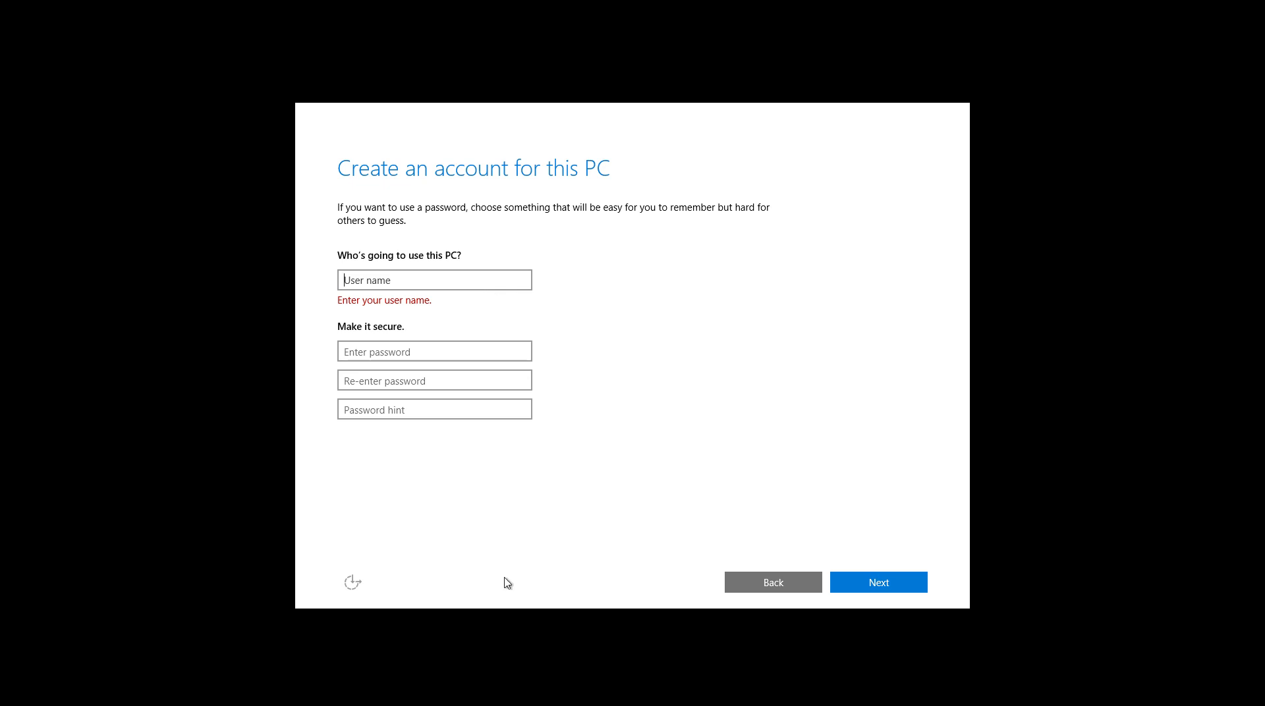
{"action": "left_click", "coordinate": [340, 588]}
{"action": "left_click", "coordinate": [351, 584]}
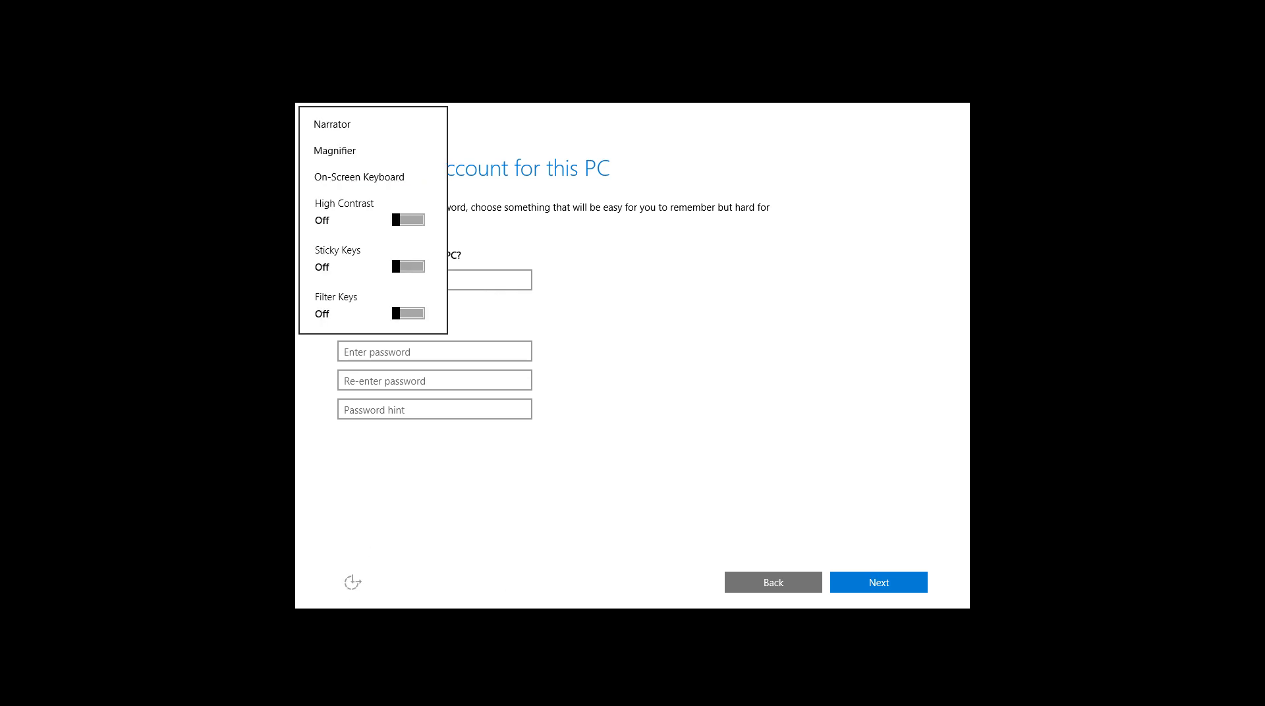
{"action": "left_click", "coordinate": [408, 178]}
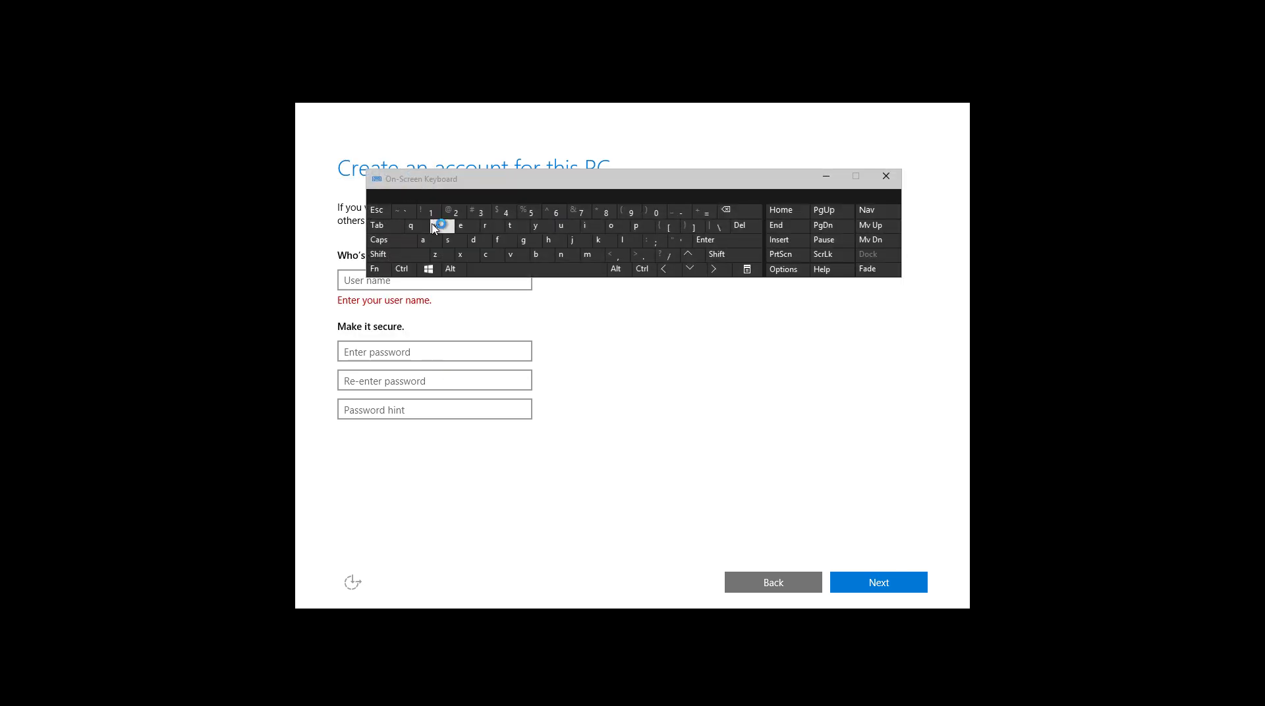
Step: Create the local account with the user name Smart and no password, and dismiss the explorer.exe application error
{"action": "left_click", "coordinate": [395, 254]}
{"action": "left_click", "coordinate": [448, 241]}
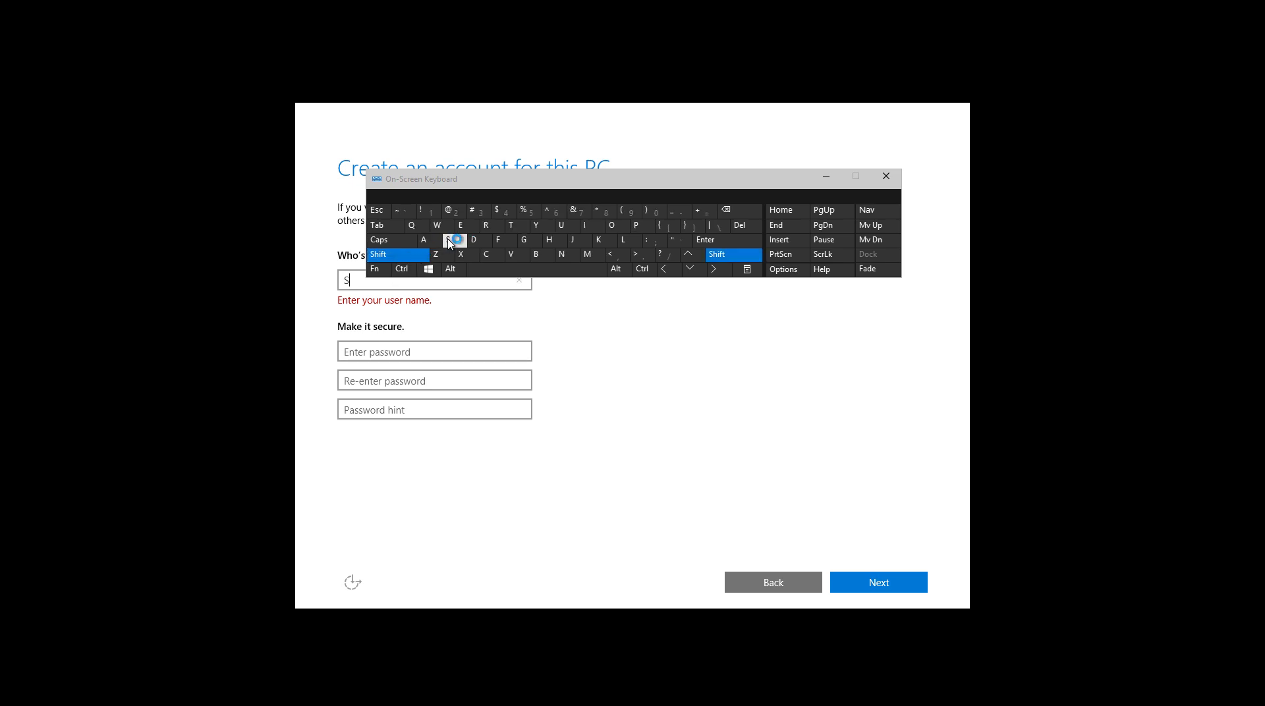
{"action": "left_click", "coordinate": [596, 255]}
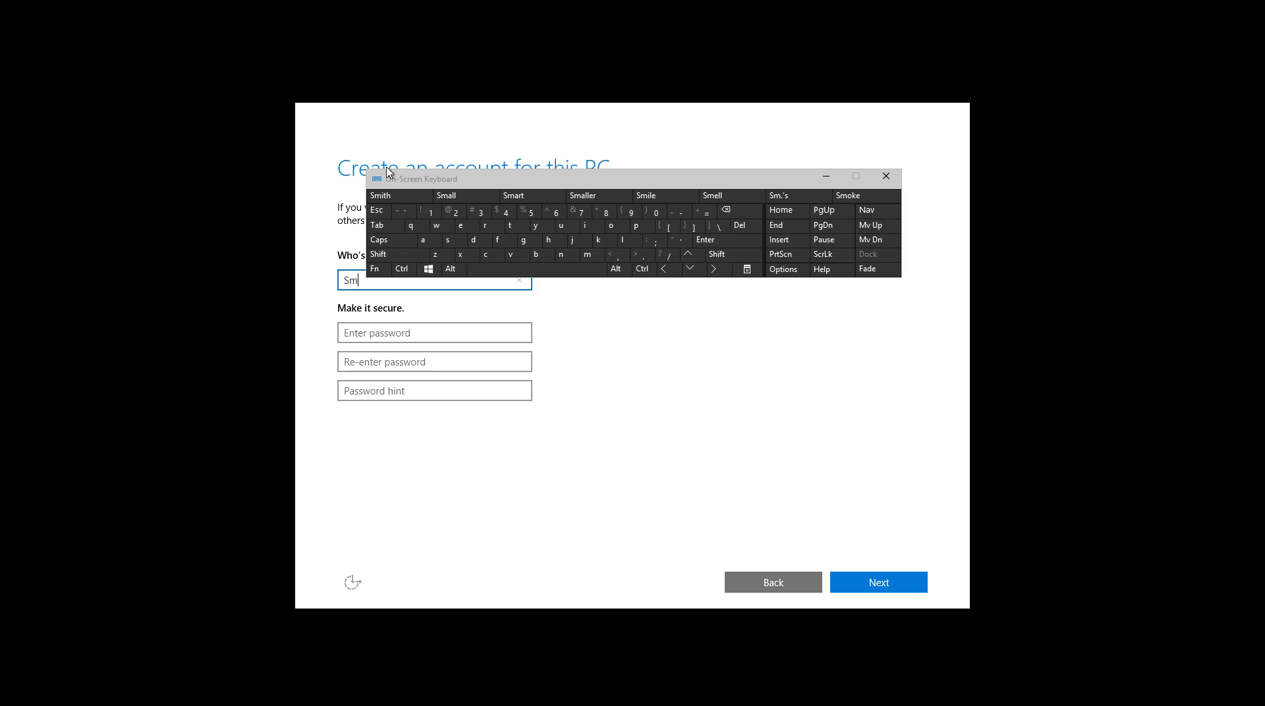
{"action": "left_click", "coordinate": [425, 240]}
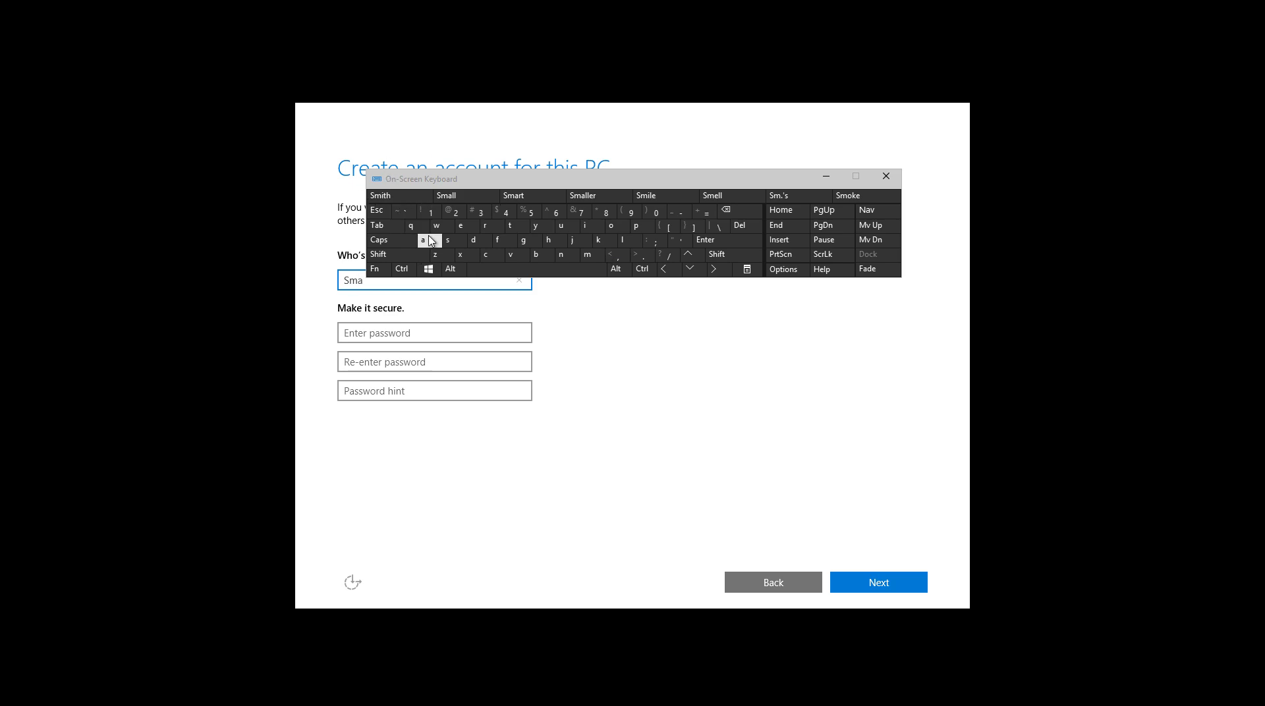
{"action": "left_click", "coordinate": [490, 231]}
{"action": "left_click", "coordinate": [509, 230]}
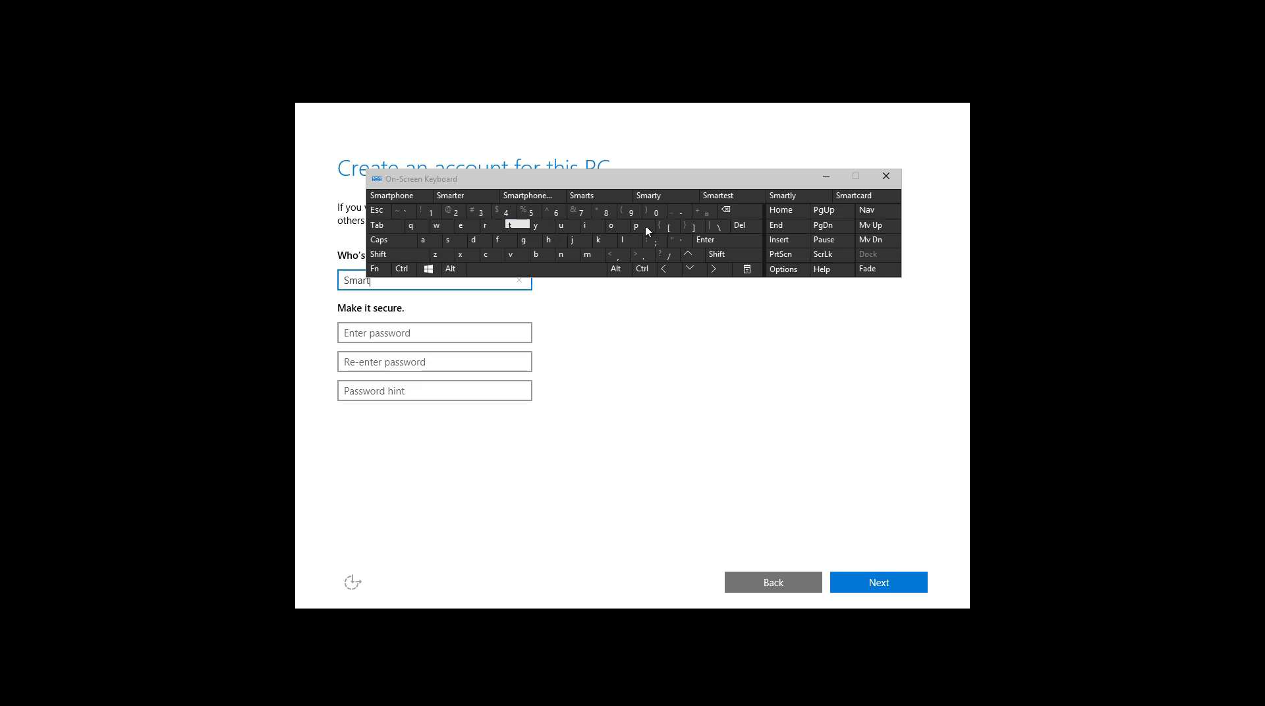
{"action": "left_click", "coordinate": [884, 179]}
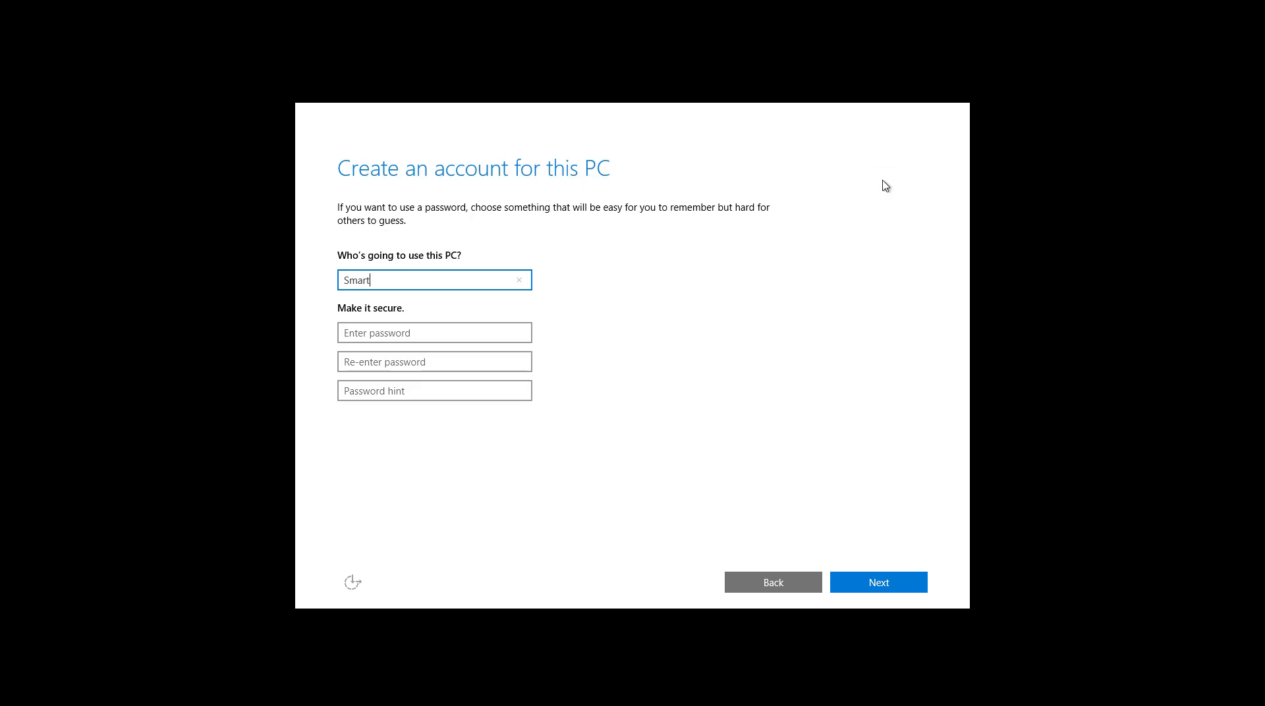
{"action": "left_click", "coordinate": [861, 591]}
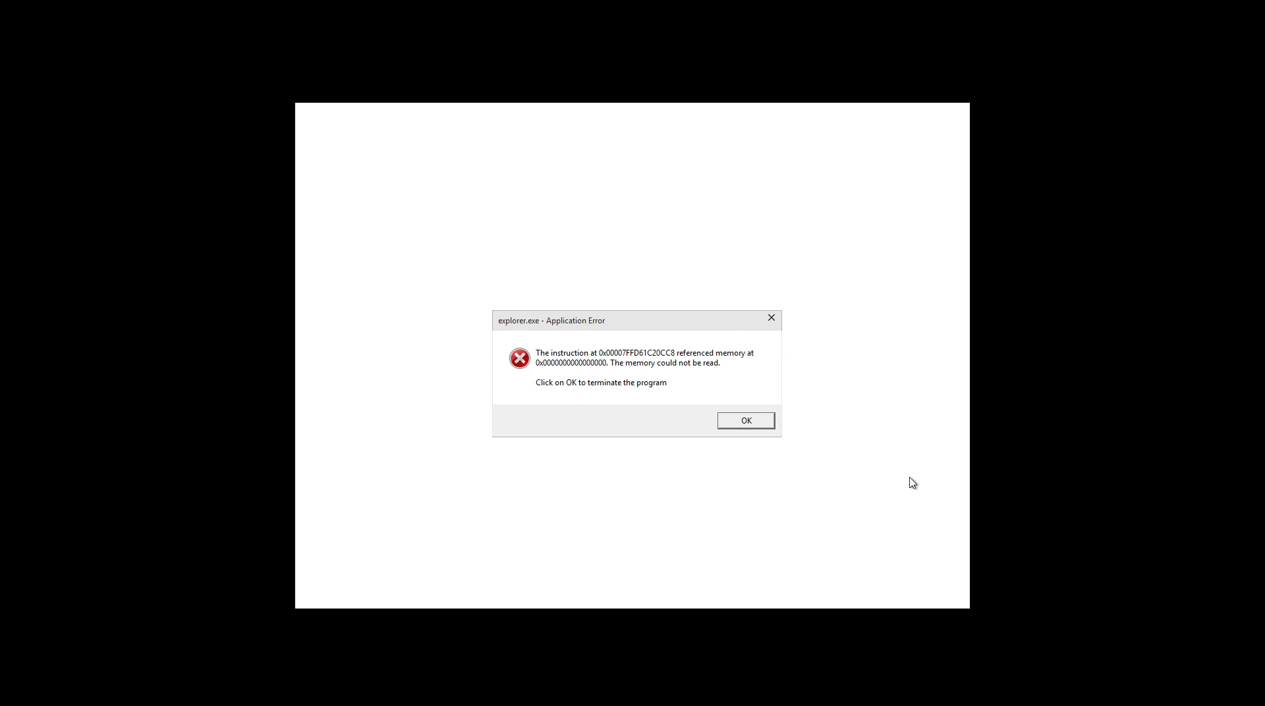
{"action": "left_click", "coordinate": [762, 424]}
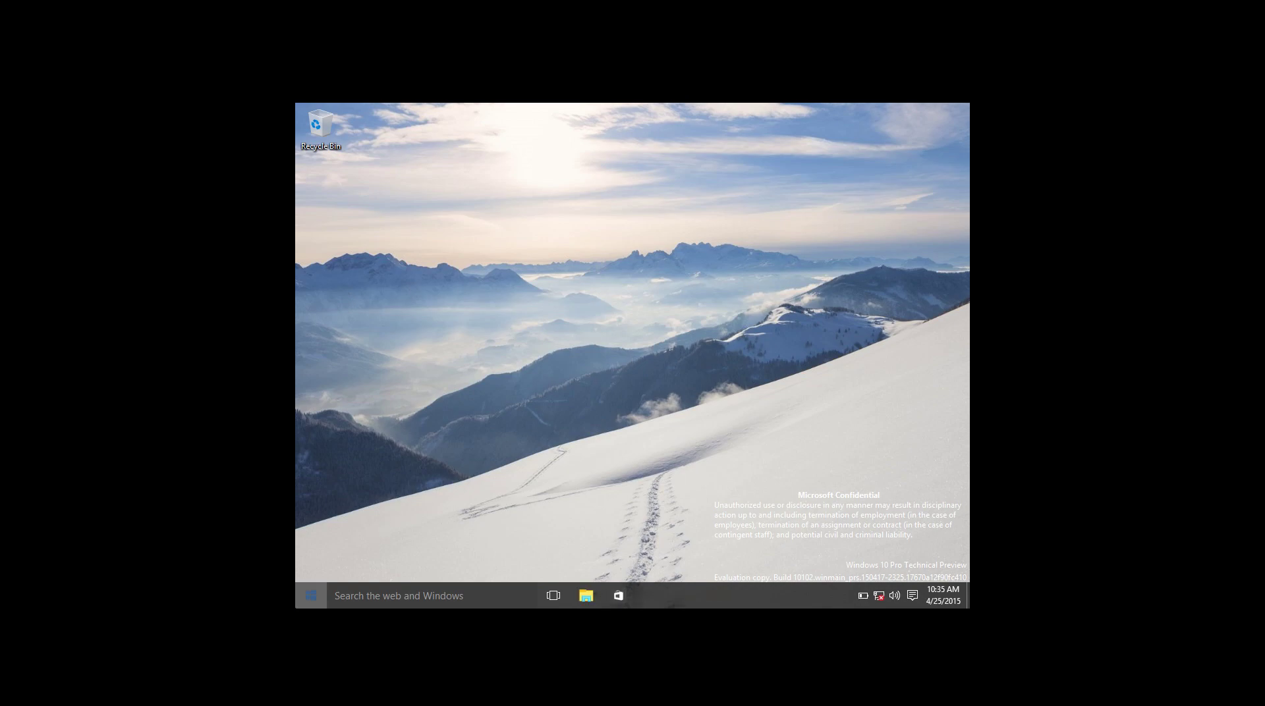
Step: Open the Start menu and examine its tiles and the list of all apps
{"action": "left_click", "coordinate": [311, 596]}
{"action": "left_click", "coordinate": [311, 596]}
{"action": "left_click", "coordinate": [311, 596]}
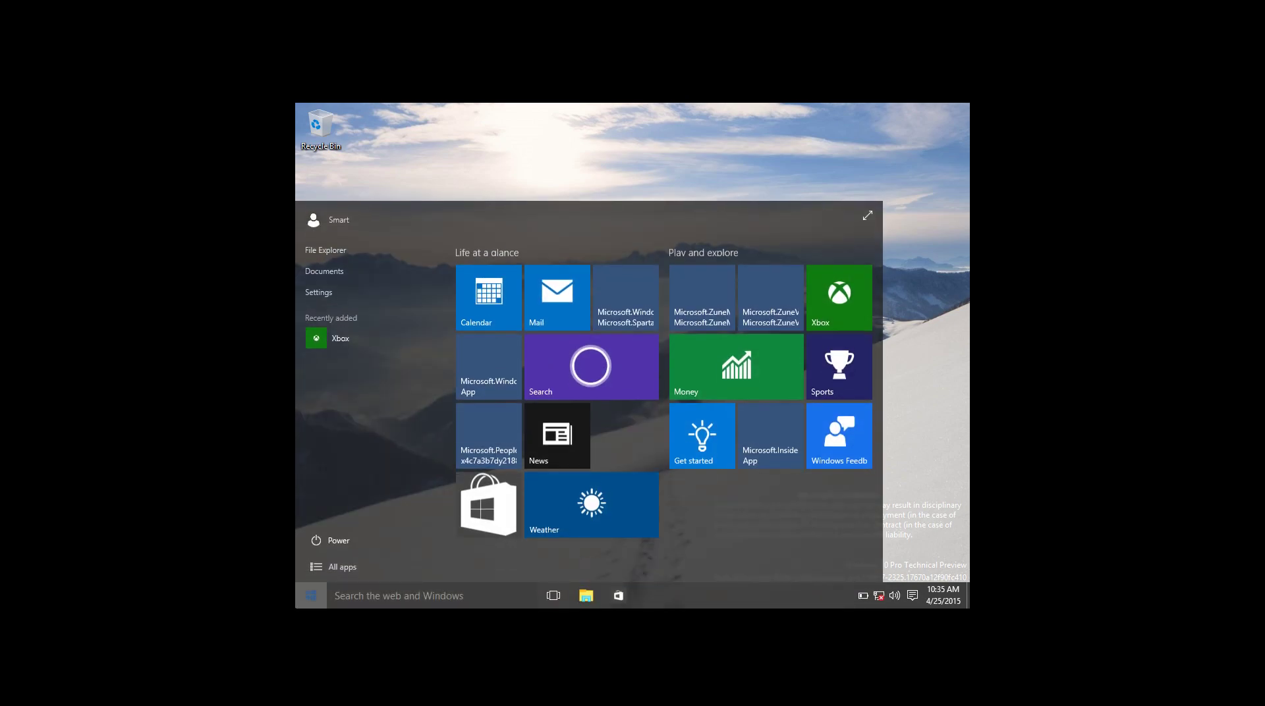
{"action": "left_click", "coordinate": [337, 596]}
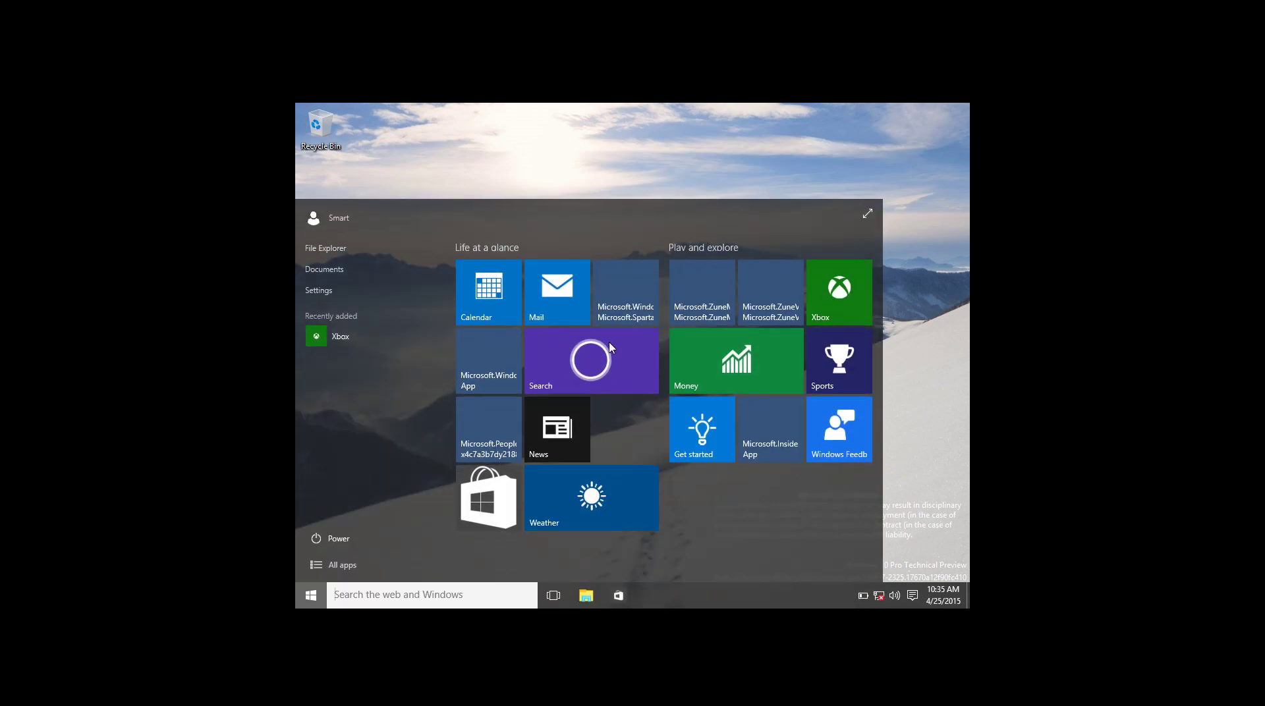
{"action": "left_click", "coordinate": [342, 565]}
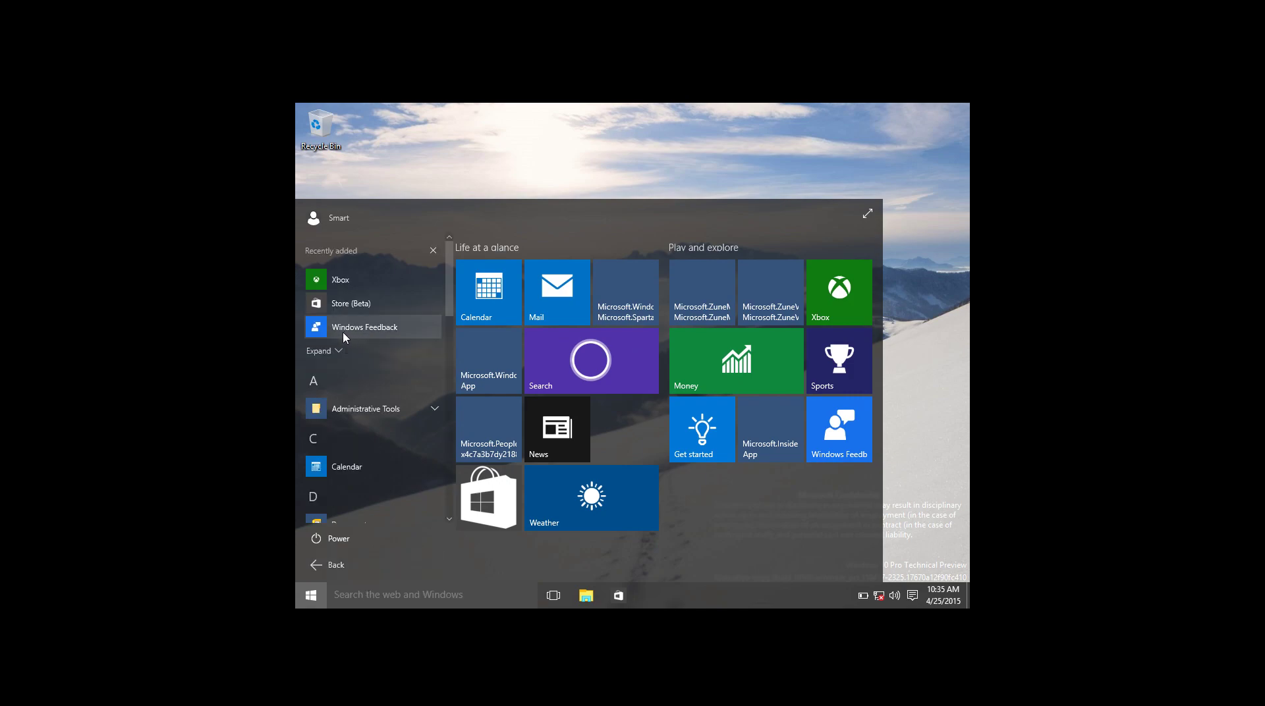
{"action": "left_click", "coordinate": [337, 564]}
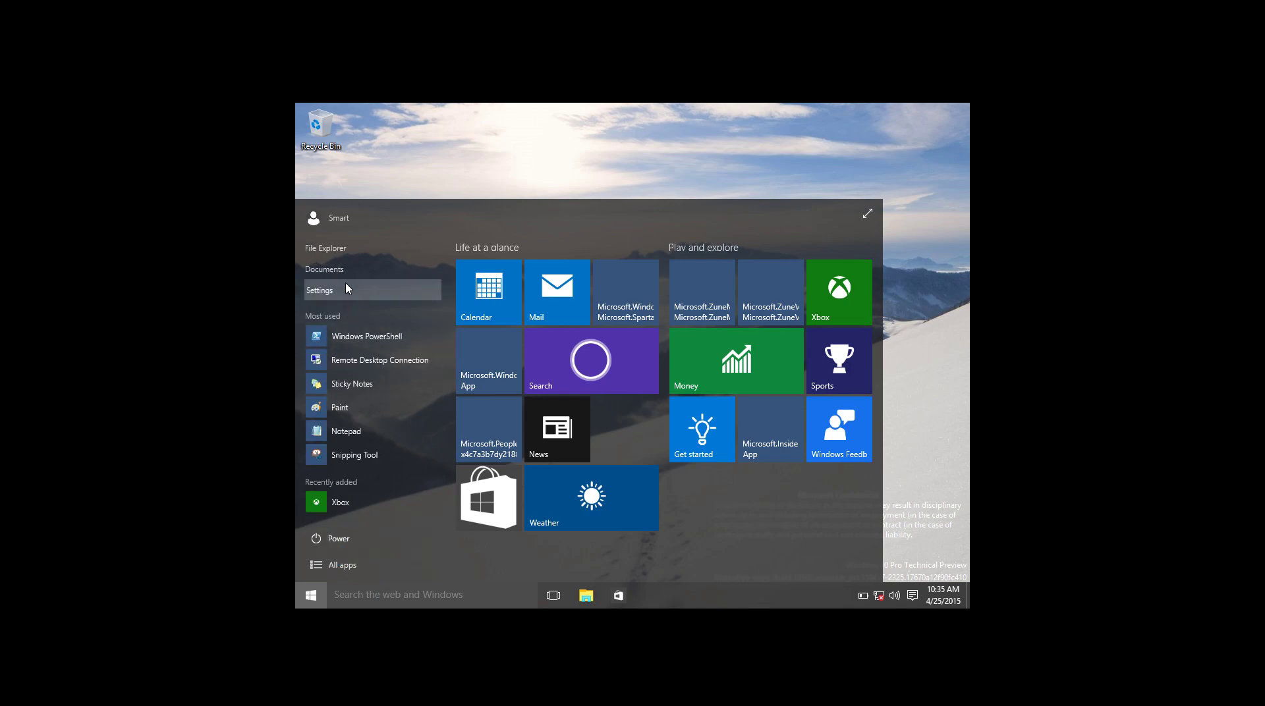
Step: Open the Settings app from the Start menu and go to the Personalization settings
{"action": "left_click", "coordinate": [383, 290]}
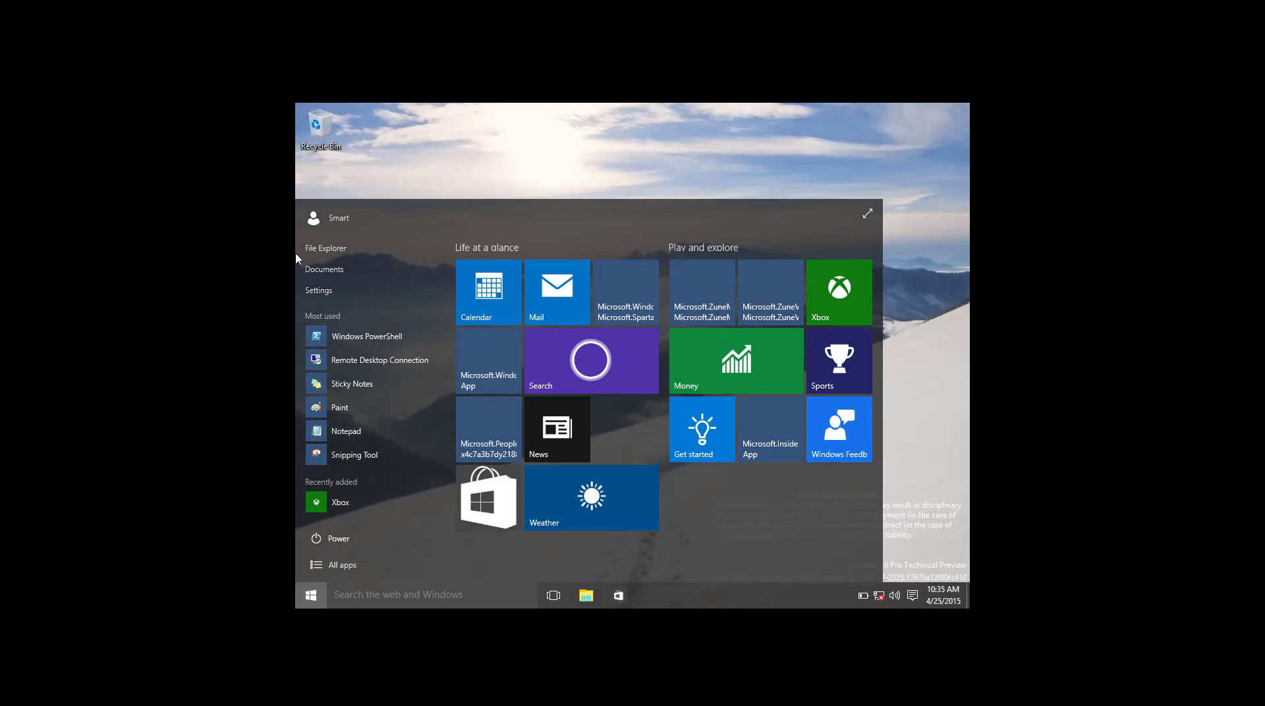
{"action": "left_click", "coordinate": [558, 108]}
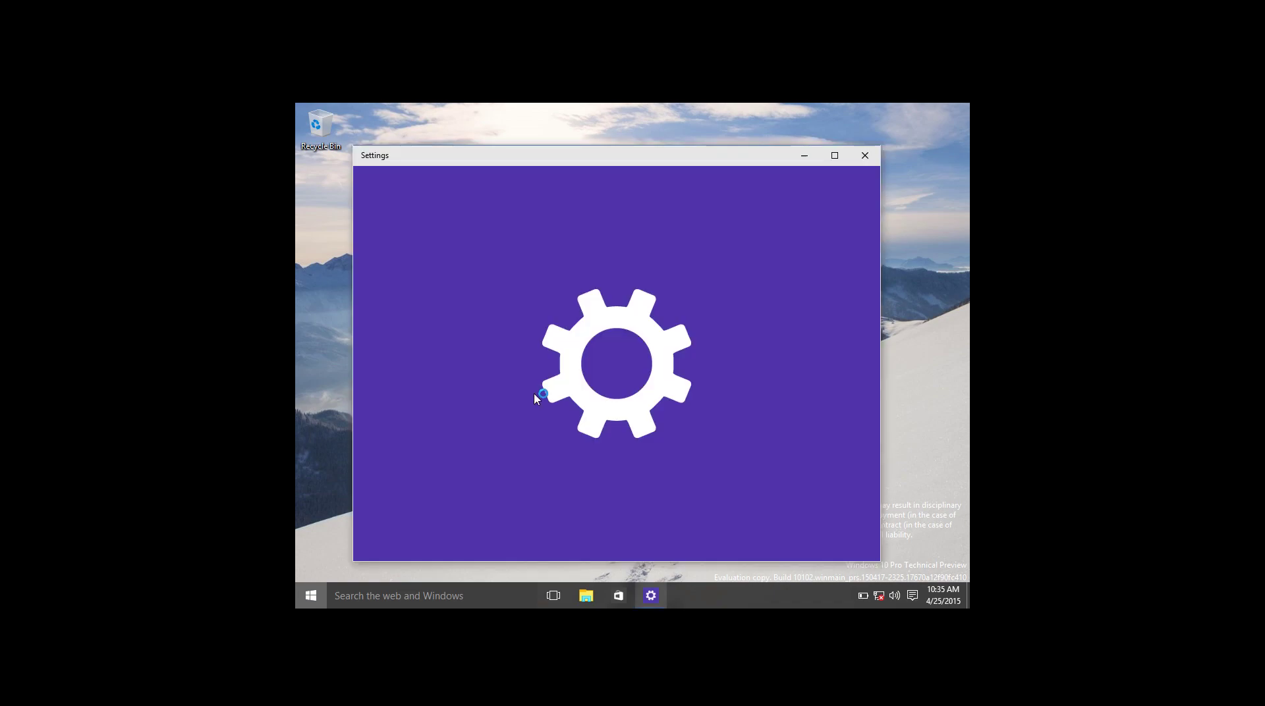
{"action": "scroll", "coordinate": [520, 300], "scroll_direction": "down", "scroll_amount": 3}
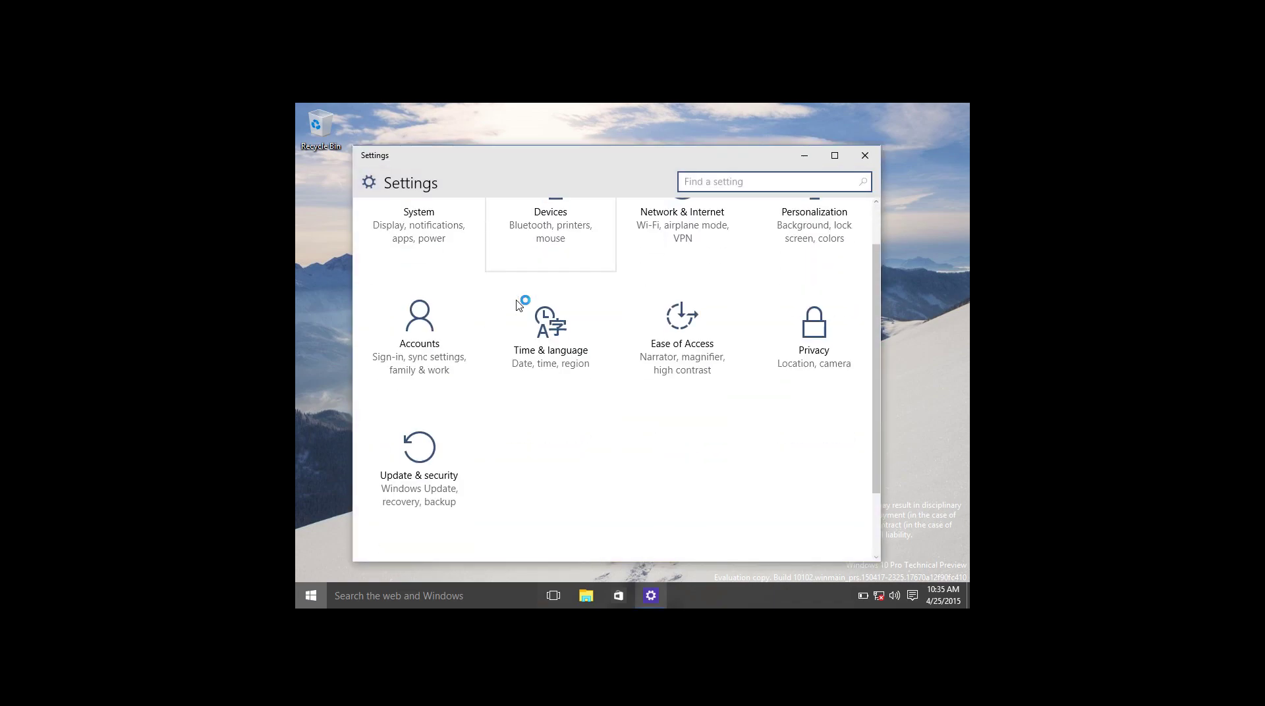
{"action": "scroll", "coordinate": [520, 300], "scroll_direction": "up", "scroll_amount": 3}
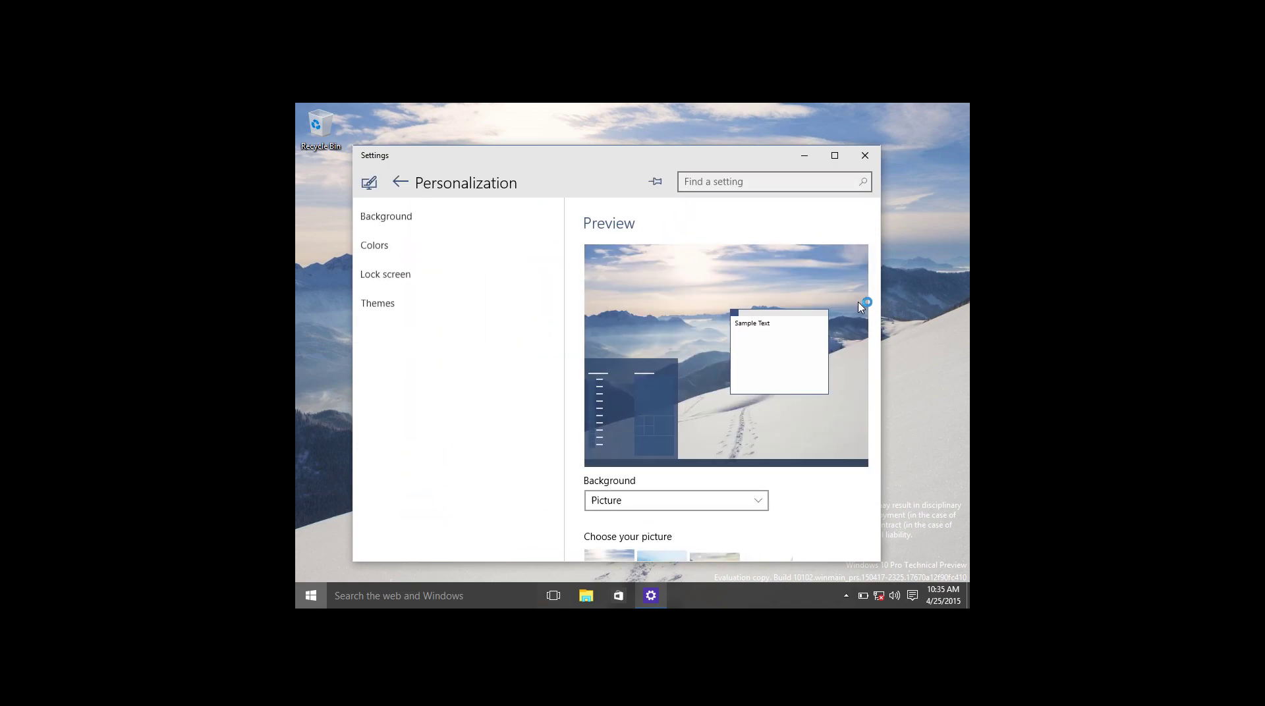
Step: Show the accent color swatches and turn off Start menu transparency in the Colors settings
{"action": "left_click", "coordinate": [508, 246]}
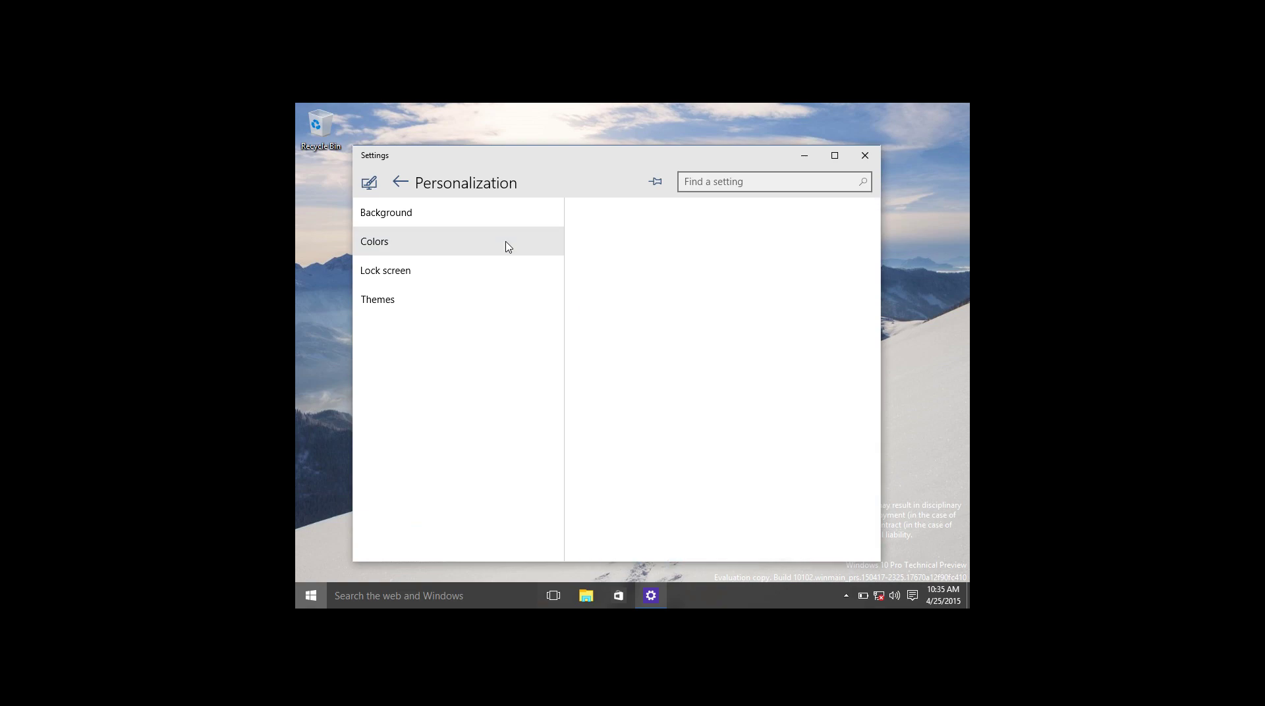
{"action": "scroll", "coordinate": [725, 372], "scroll_direction": "down", "scroll_amount": 3}
{"action": "left_click", "coordinate": [608, 394]}
{"action": "left_click", "coordinate": [594, 488]}
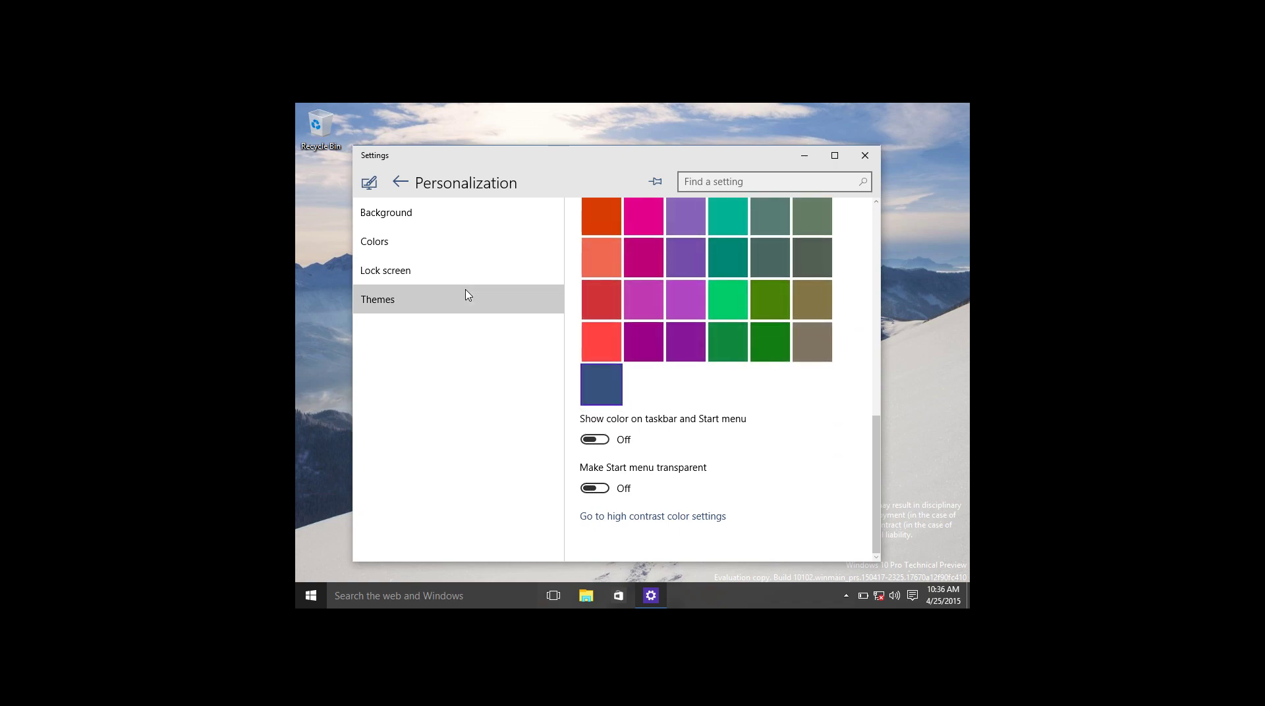
Step: Show the Computer, User's Files, Network and Control Panel icons on the desktop through the desktop icon settings under Themes
{"action": "left_click", "coordinate": [467, 295]}
{"action": "left_click", "coordinate": [645, 349]}
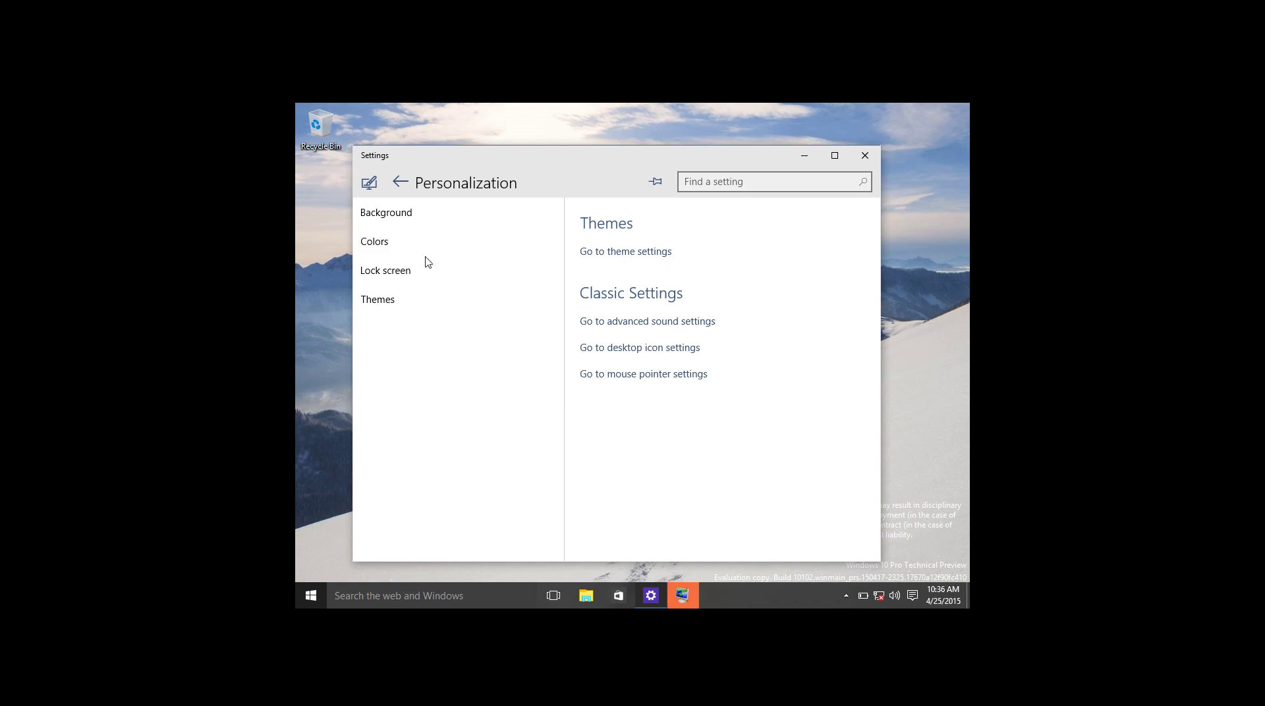
{"action": "left_click", "coordinate": [682, 596]}
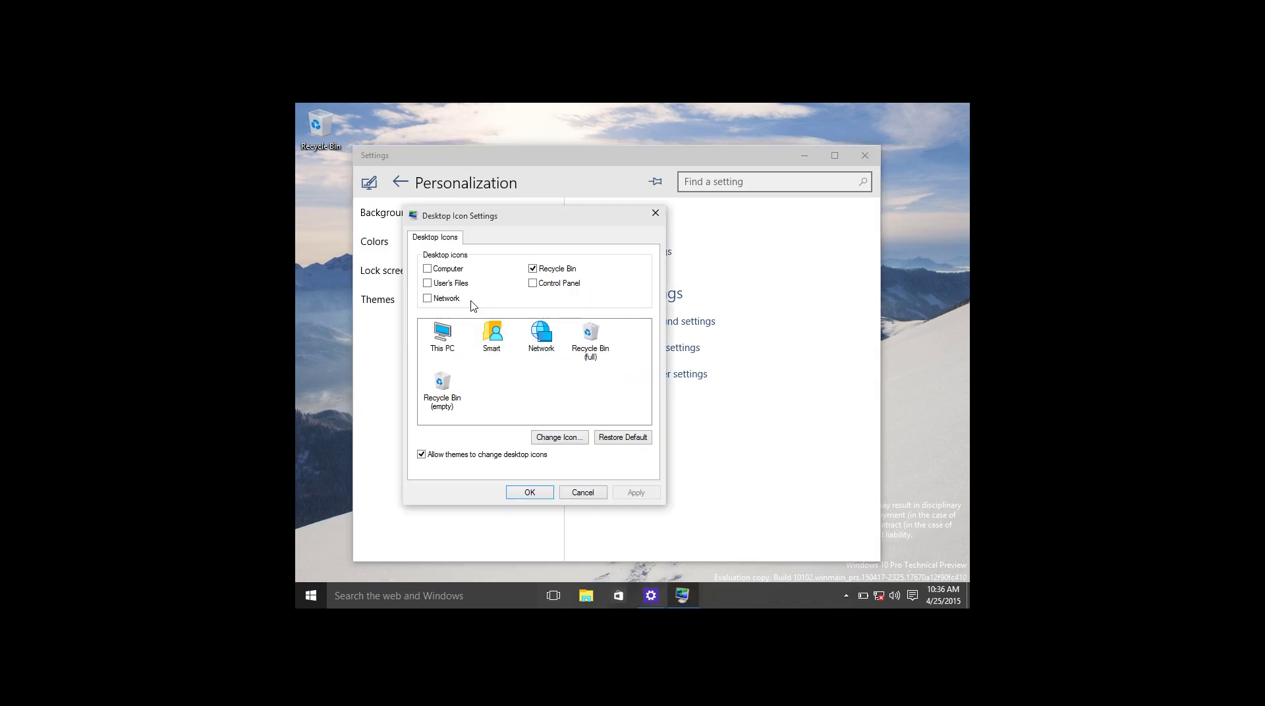
{"action": "left_click", "coordinate": [445, 270]}
{"action": "left_click", "coordinate": [443, 284]}
{"action": "left_click", "coordinate": [437, 300]}
{"action": "left_click", "coordinate": [547, 285]}
{"action": "left_click", "coordinate": [633, 493]}
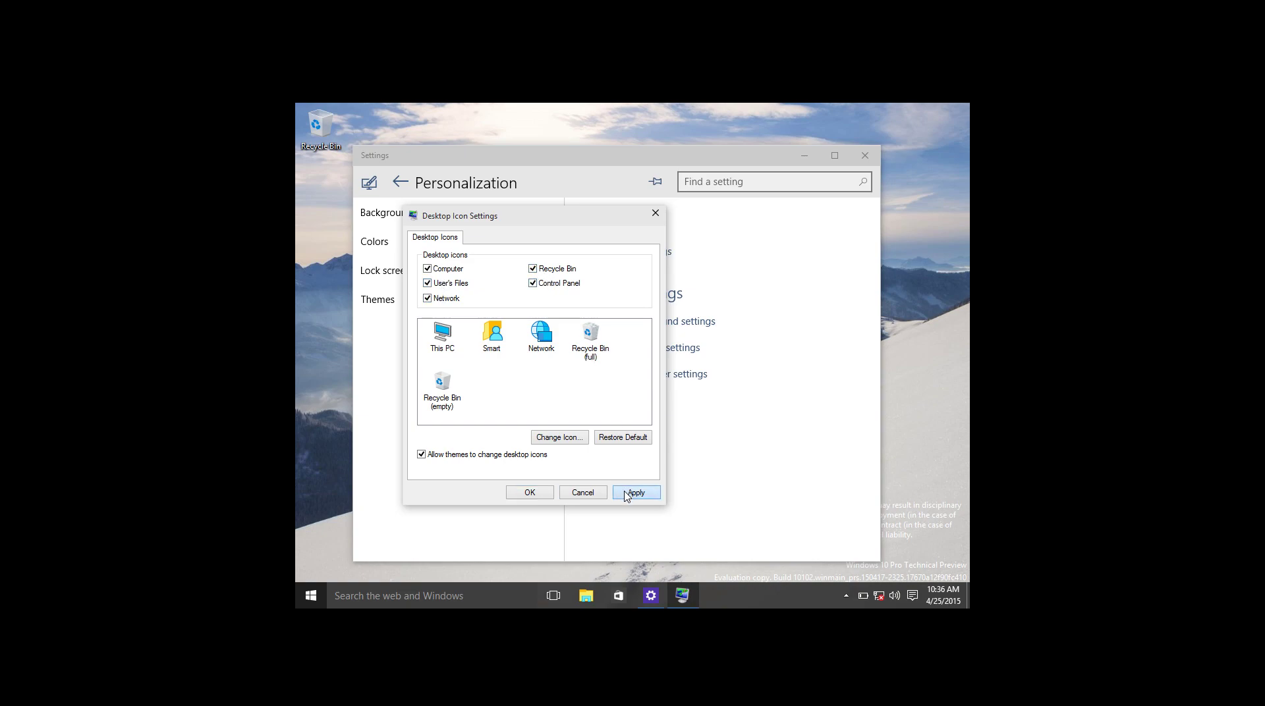
{"action": "left_click", "coordinate": [513, 493]}
Step: Close the Settings window and move the This PC icon above the user folder on the desktop
{"action": "left_click_drag", "start_coordinate": [834, 146], "coordinate": [834, 147]}
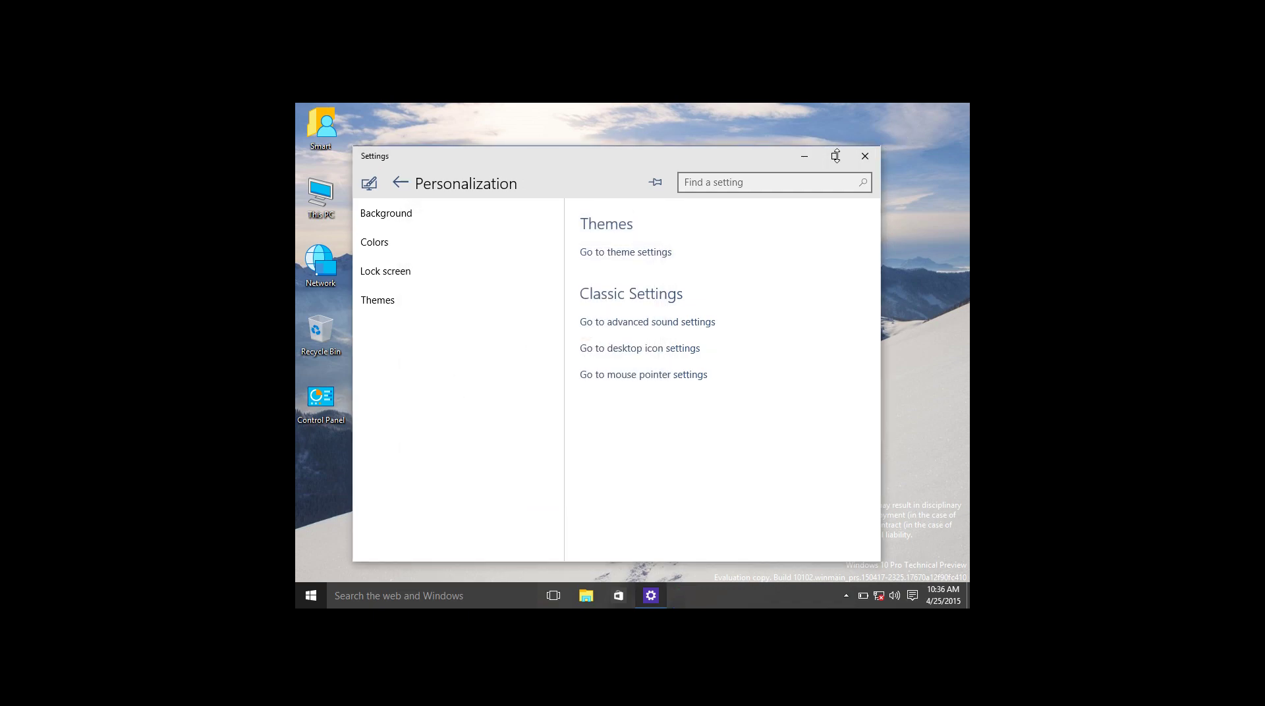
{"action": "left_click", "coordinate": [835, 156]}
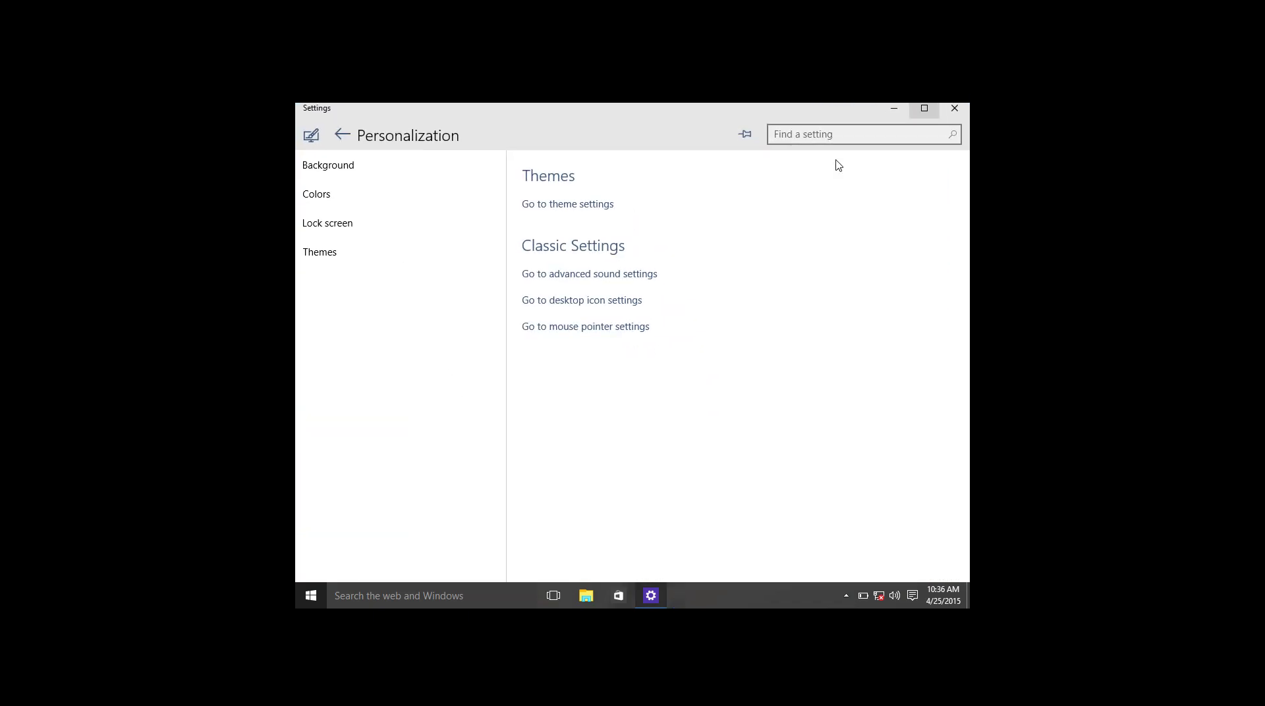
{"action": "left_click", "coordinate": [955, 113]}
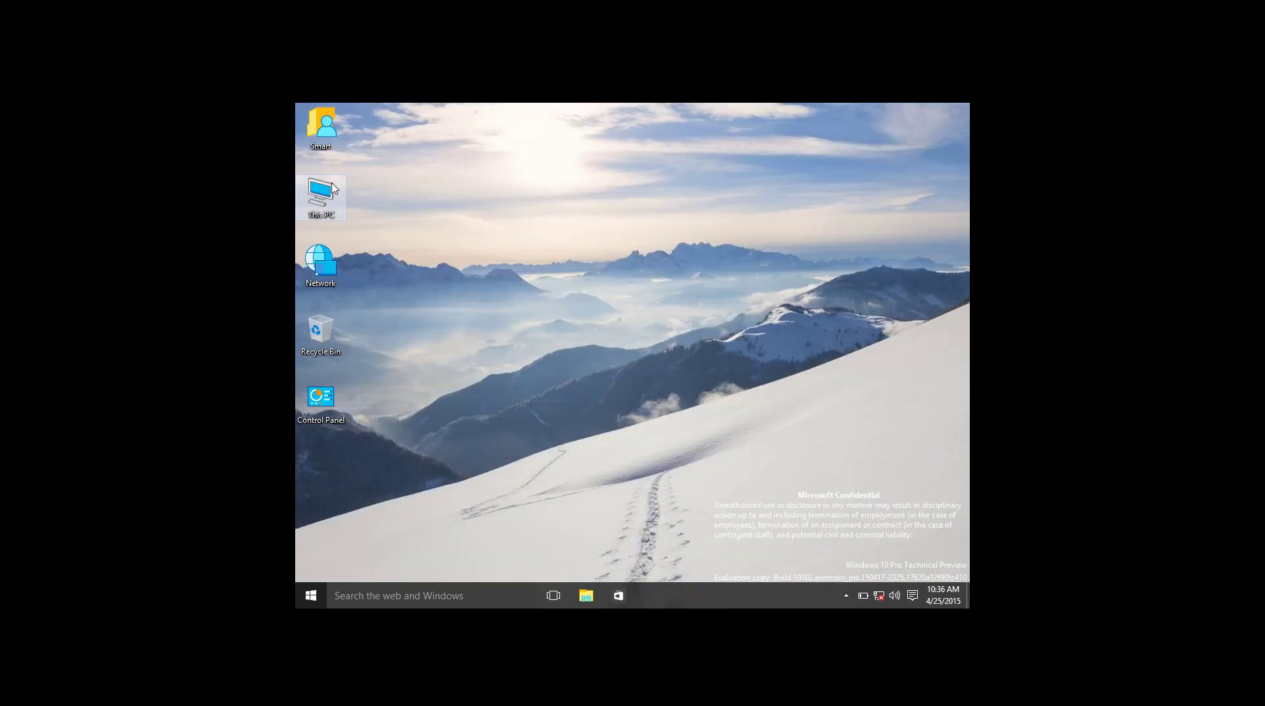
{"action": "left_click_drag", "start_coordinate": [333, 188], "coordinate": [311, 108]}
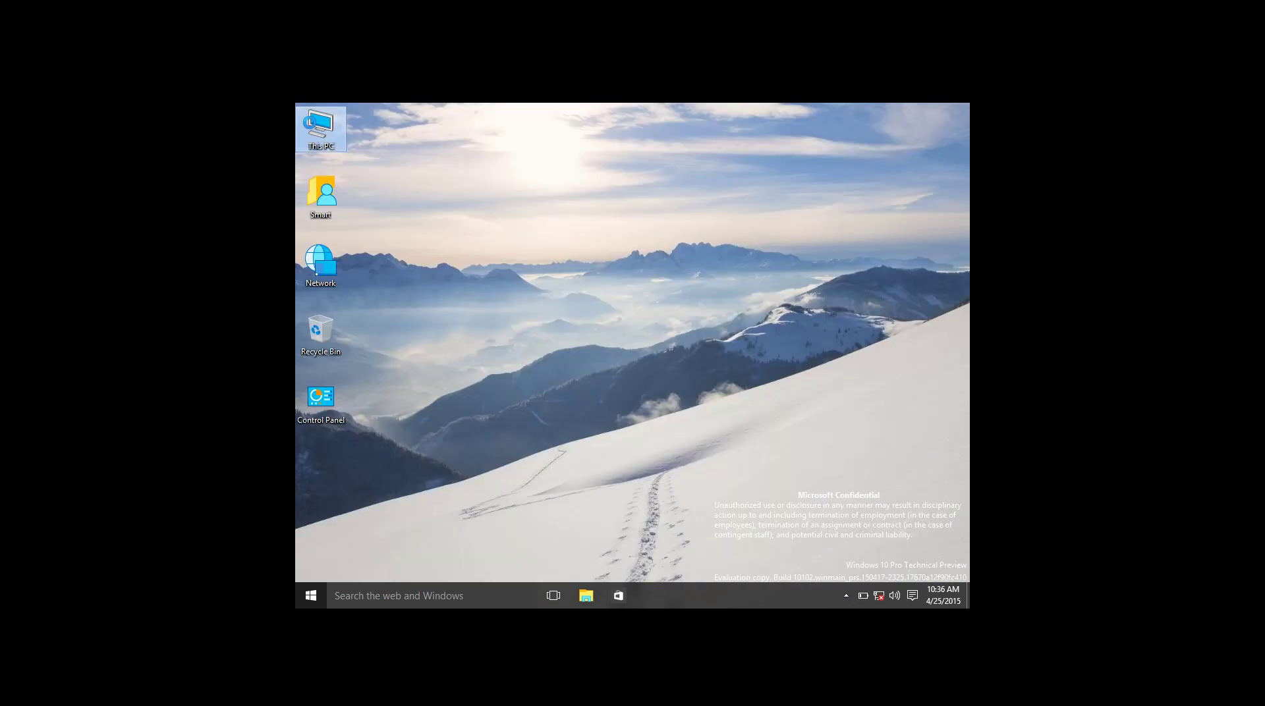
Step: Open the properties of This PC to examine the basic system information, and close the window
{"action": "right_click", "coordinate": [310, 123]}
{"action": "left_click", "coordinate": [358, 275]}
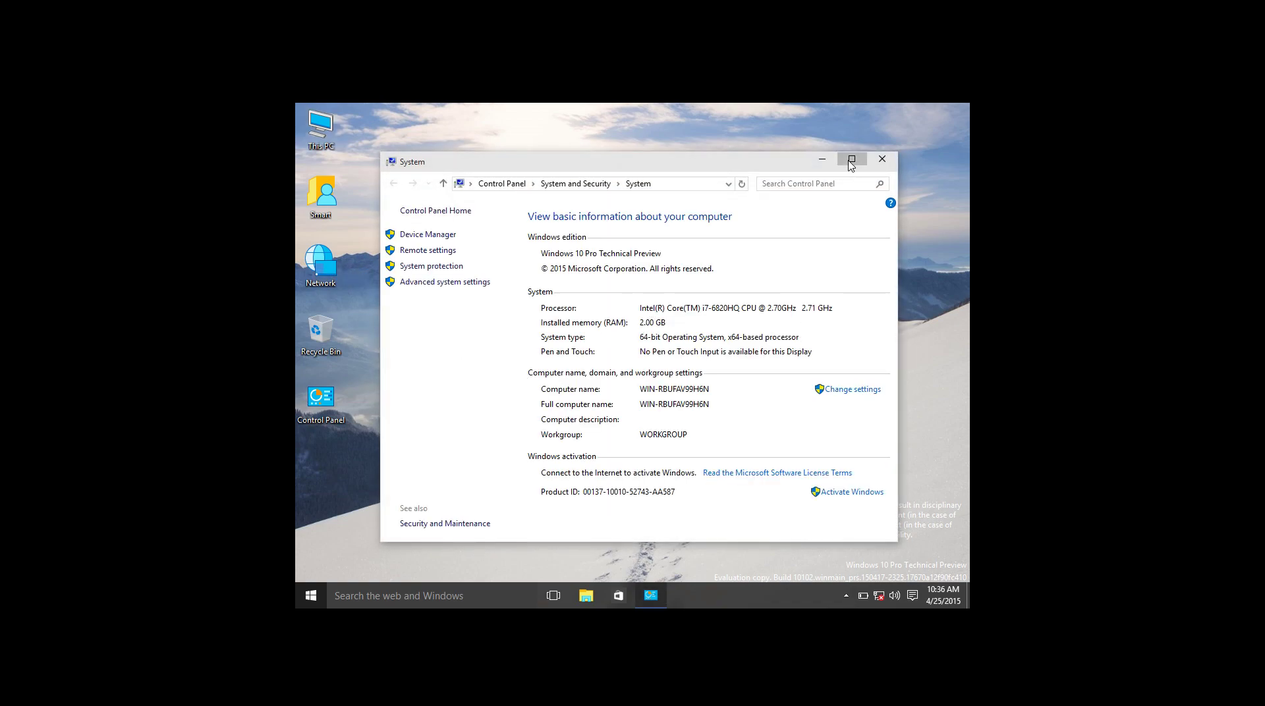
{"action": "left_click", "coordinate": [851, 159]}
{"action": "left_click", "coordinate": [953, 109]}
Step: Open the Control Panel from the desktop, show its items as large icons and restore the window to a smaller size
{"action": "double_click", "coordinate": [320, 397]}
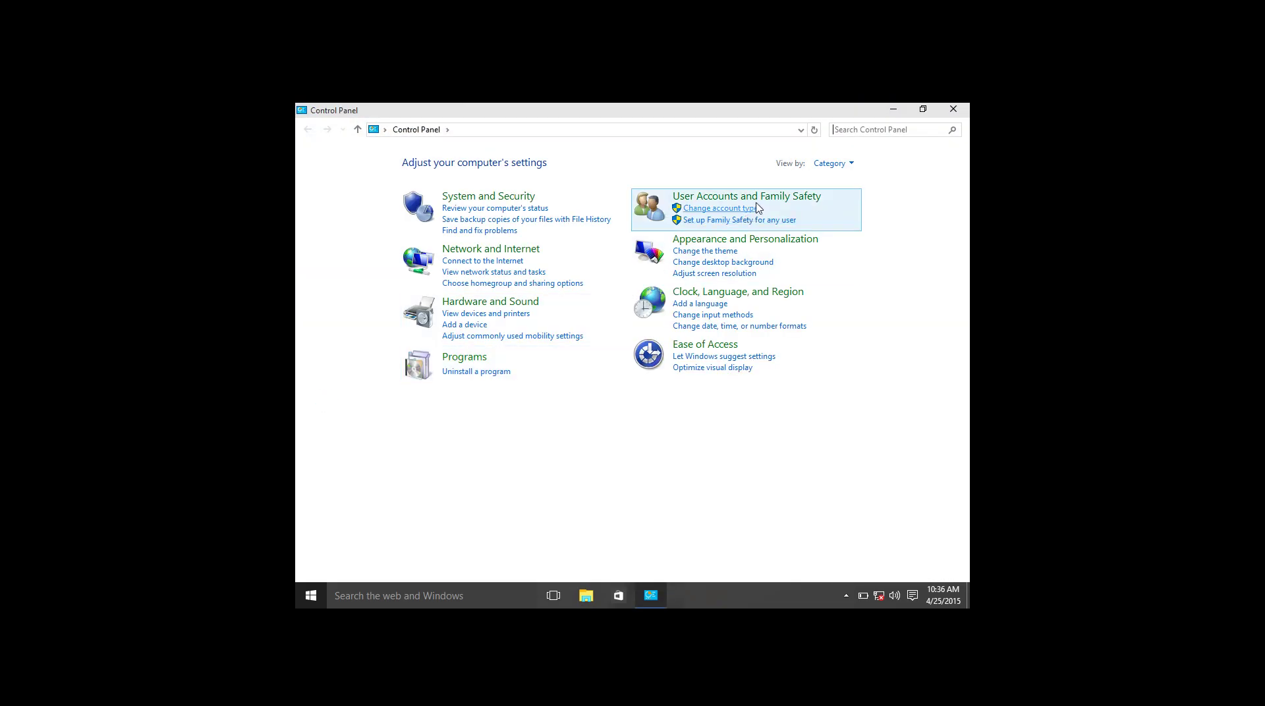
{"action": "left_click", "coordinate": [830, 165]}
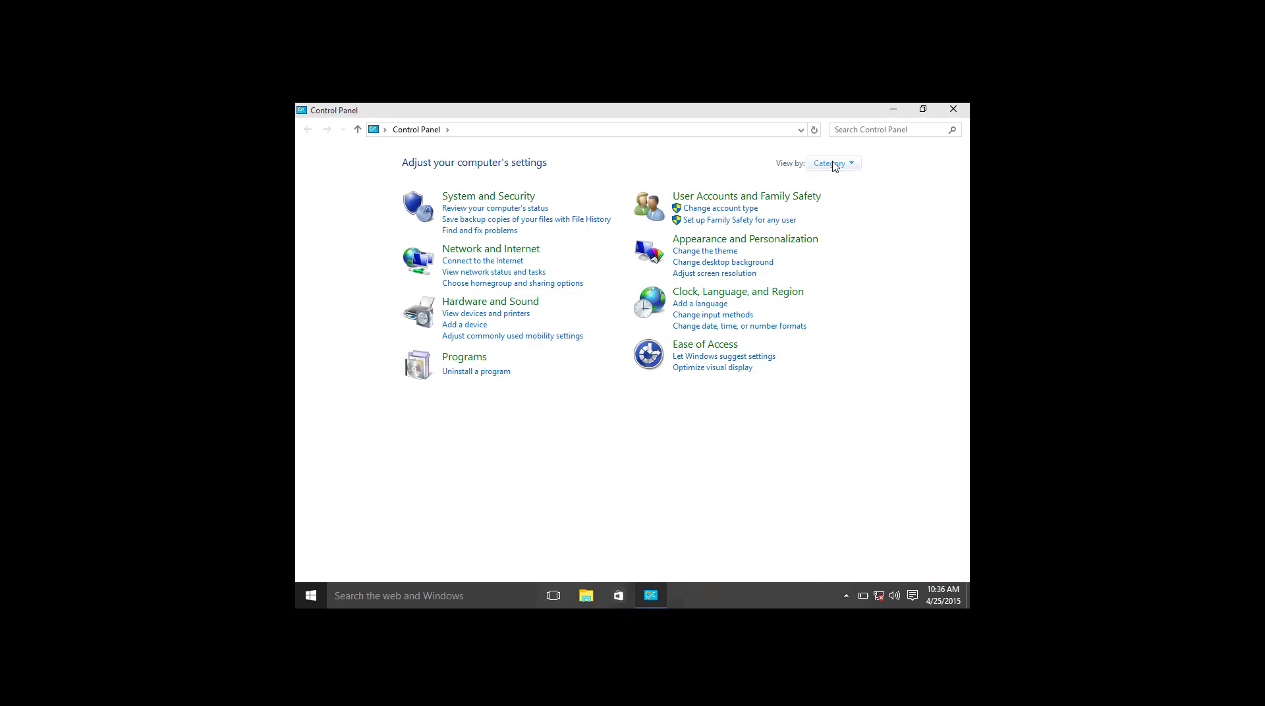
{"action": "left_click", "coordinate": [845, 199]}
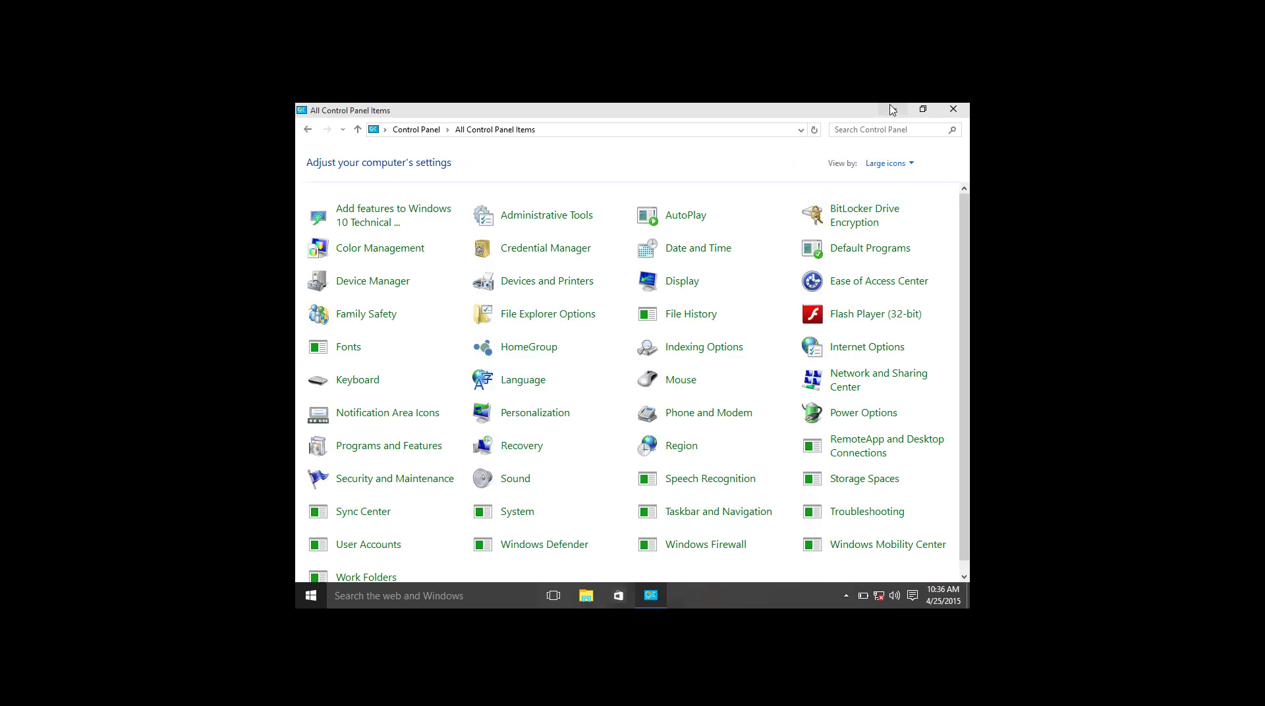
{"action": "left_click", "coordinate": [927, 108]}
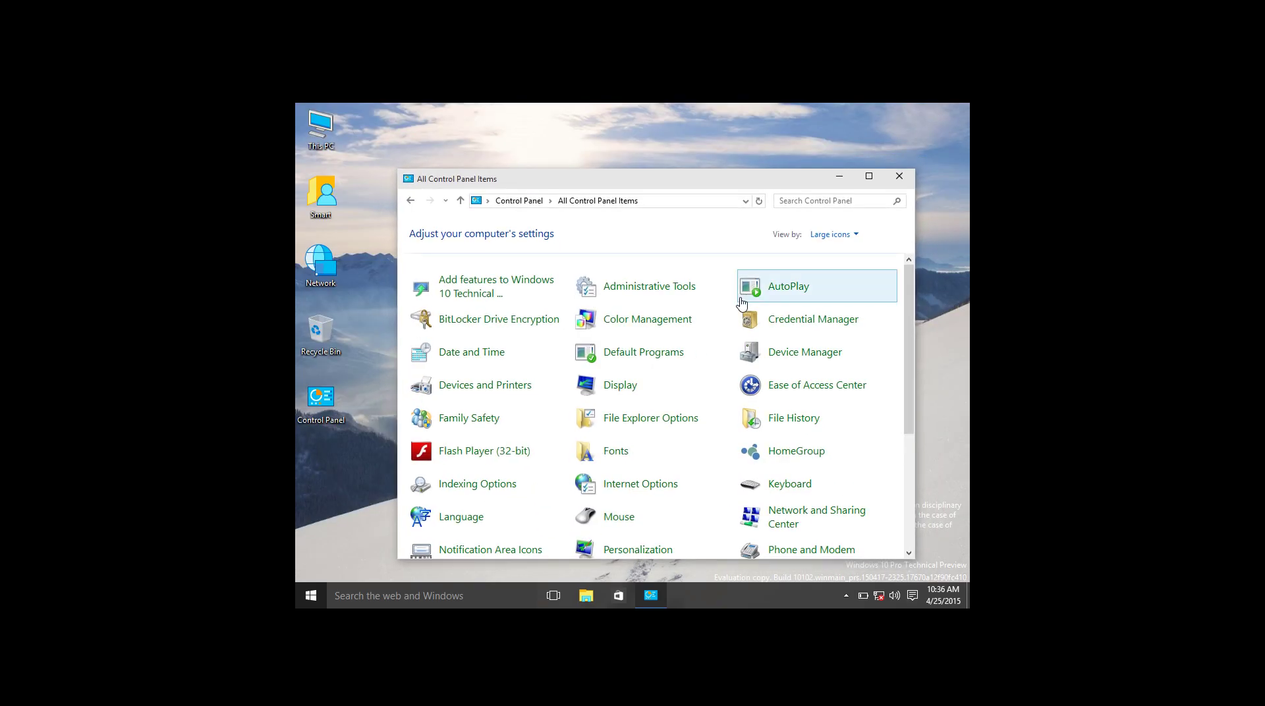
Step: Open Power Options from the Control Panel items, reveal the additional plans and select the High performance plan
{"action": "scroll", "coordinate": [742, 290], "scroll_direction": "down", "scroll_amount": 3}
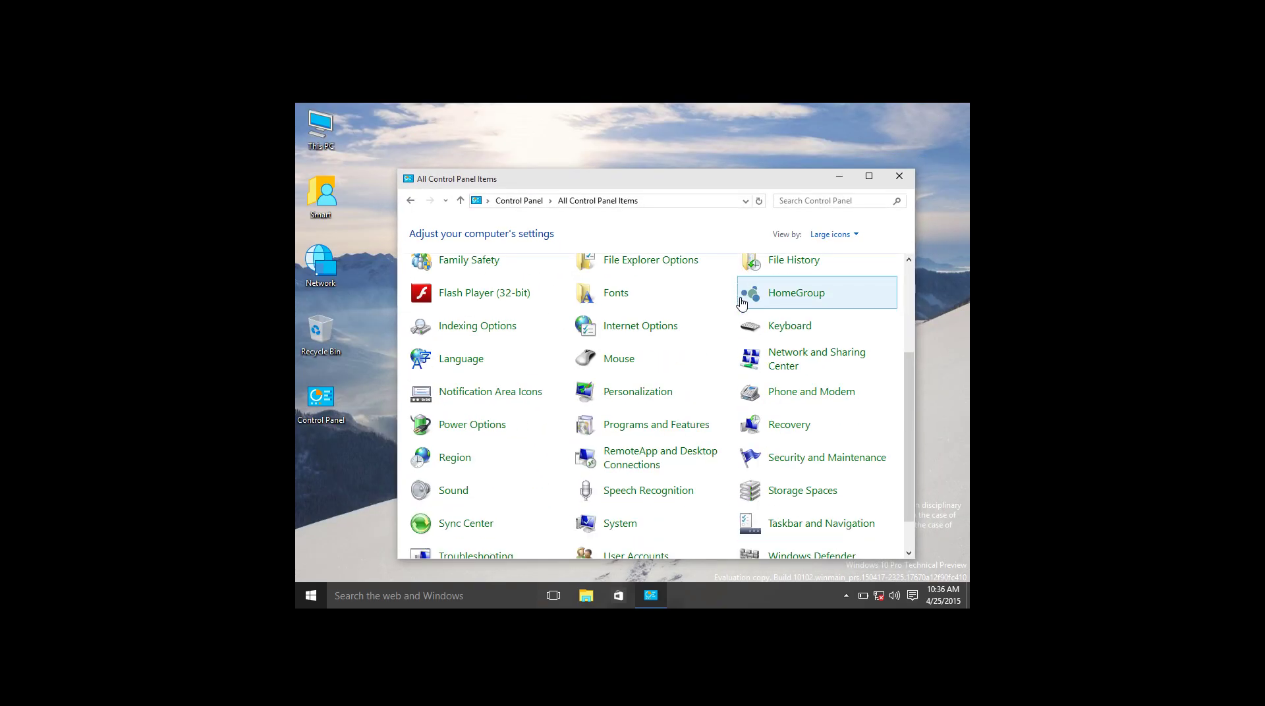
{"action": "left_click", "coordinate": [445, 430]}
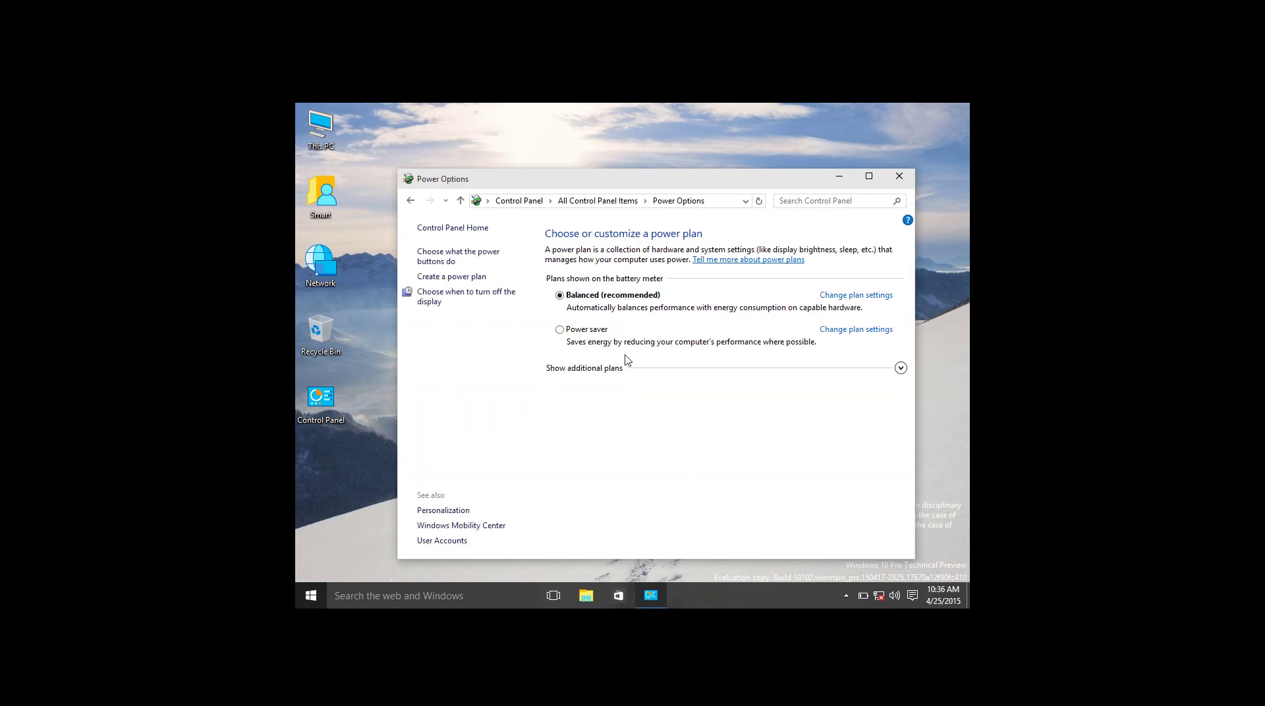
{"action": "left_click", "coordinate": [600, 369]}
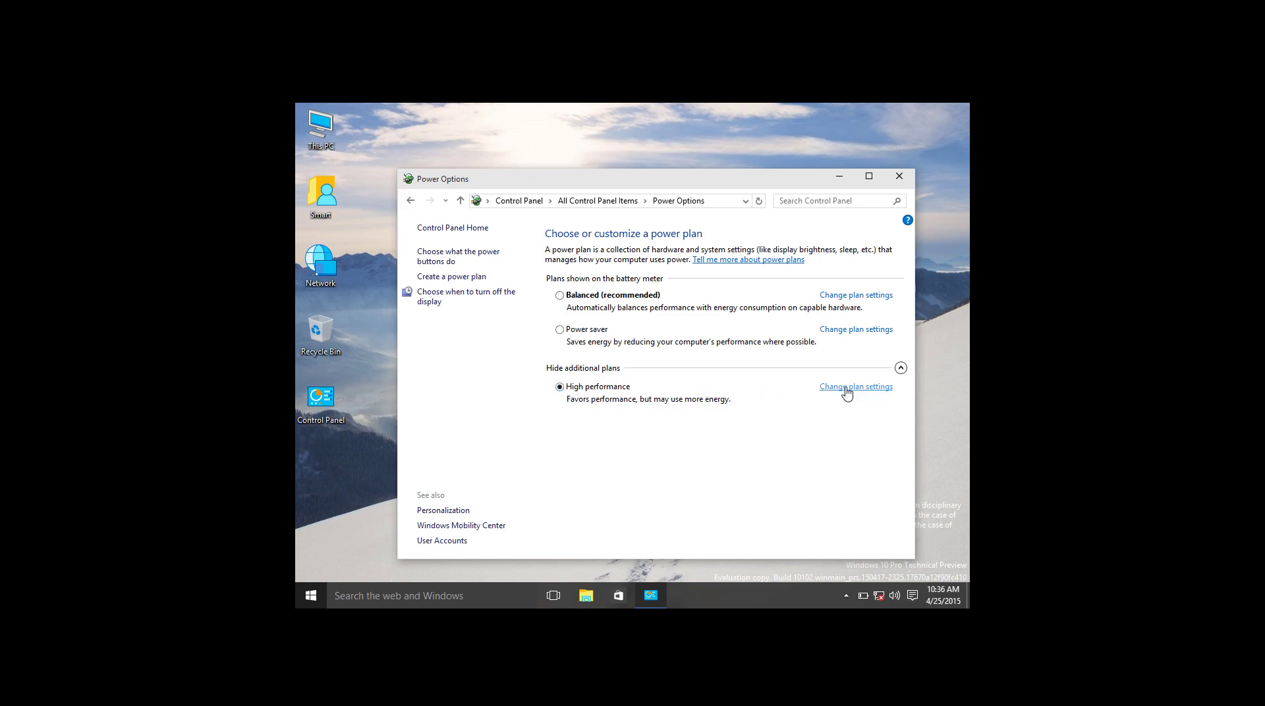
Step: Set the High performance plan to never turn off the display, both on battery and plugged in, and save the changes
{"action": "left_click", "coordinate": [848, 387]}
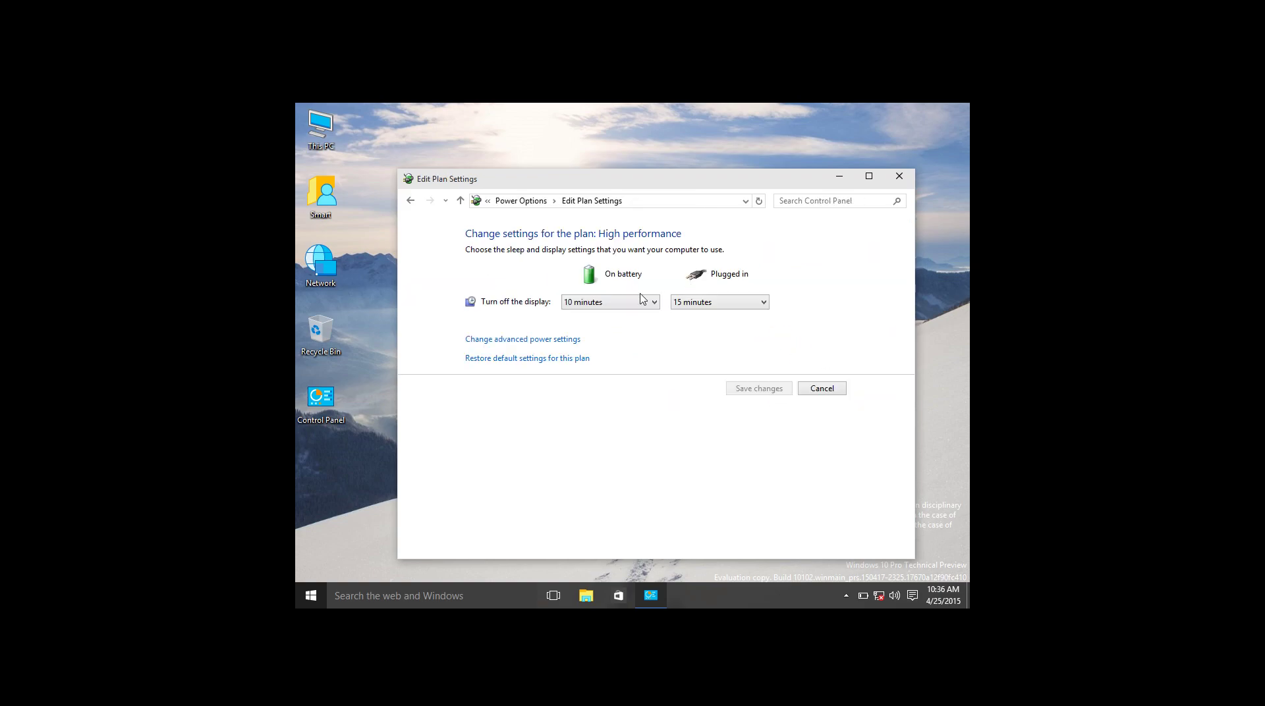
{"action": "left_click", "coordinate": [642, 302]}
{"action": "left_click", "coordinate": [607, 465]}
{"action": "left_click", "coordinate": [696, 305]}
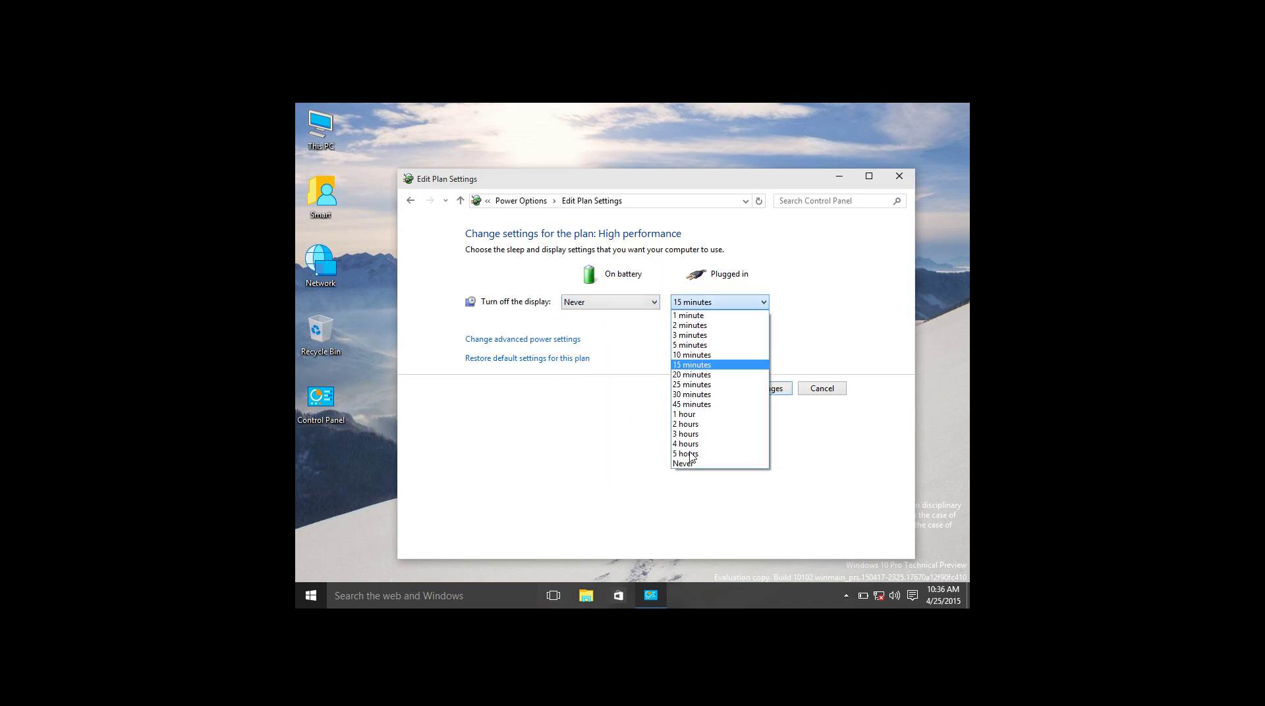
{"action": "left_click", "coordinate": [683, 464]}
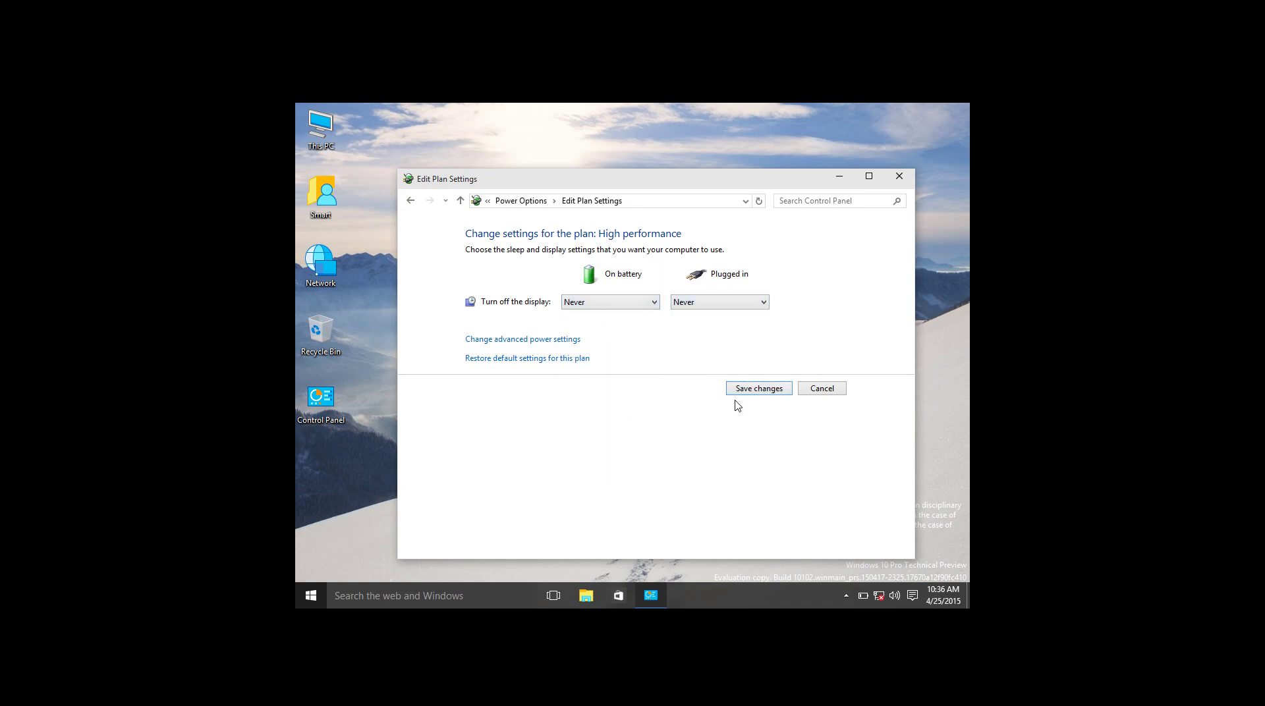
{"action": "left_click", "coordinate": [736, 392]}
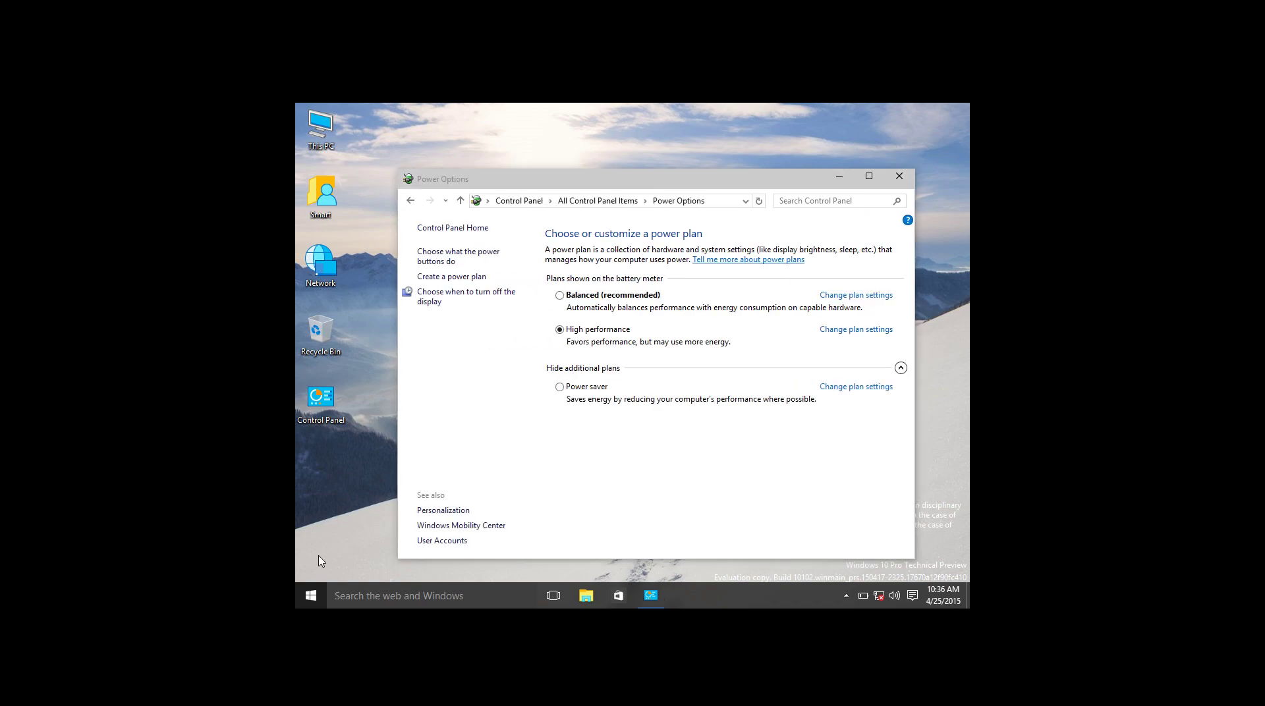
Step: Shut down the Windows 10 virtual machine from within the guest system
{"action": "left_click", "coordinate": [311, 595]}
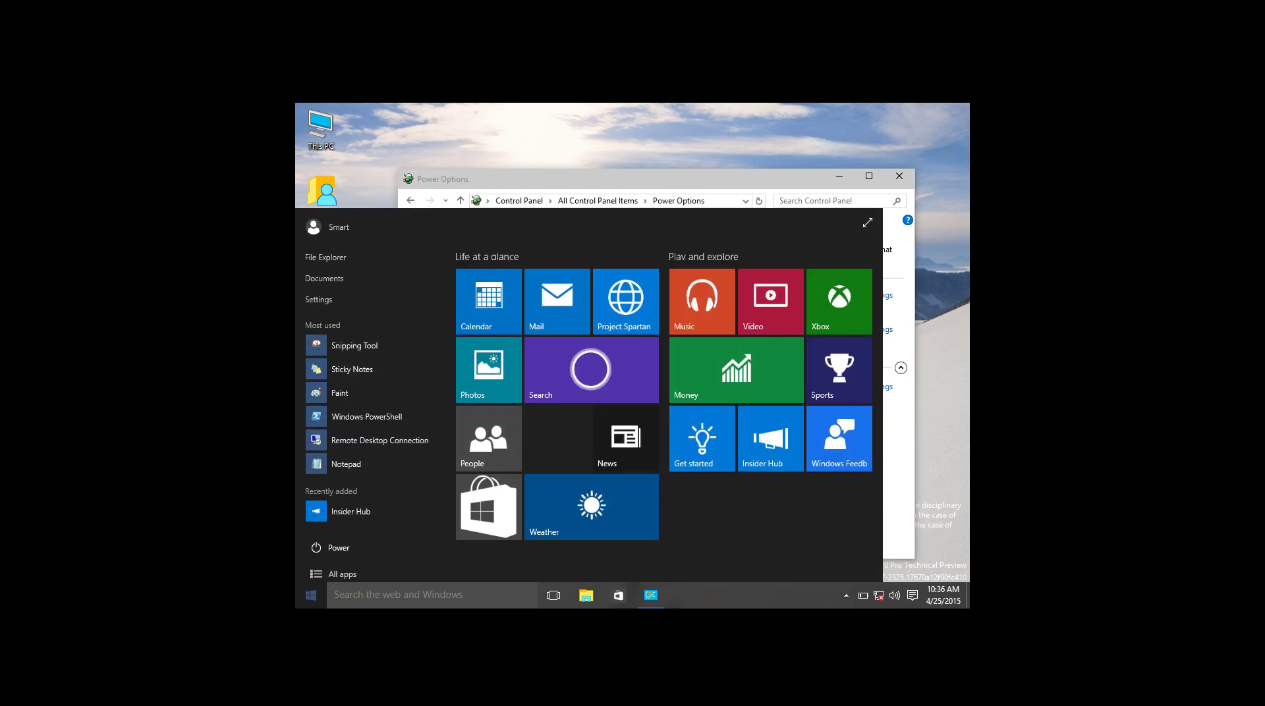
{"action": "left_click", "coordinate": [339, 538]}
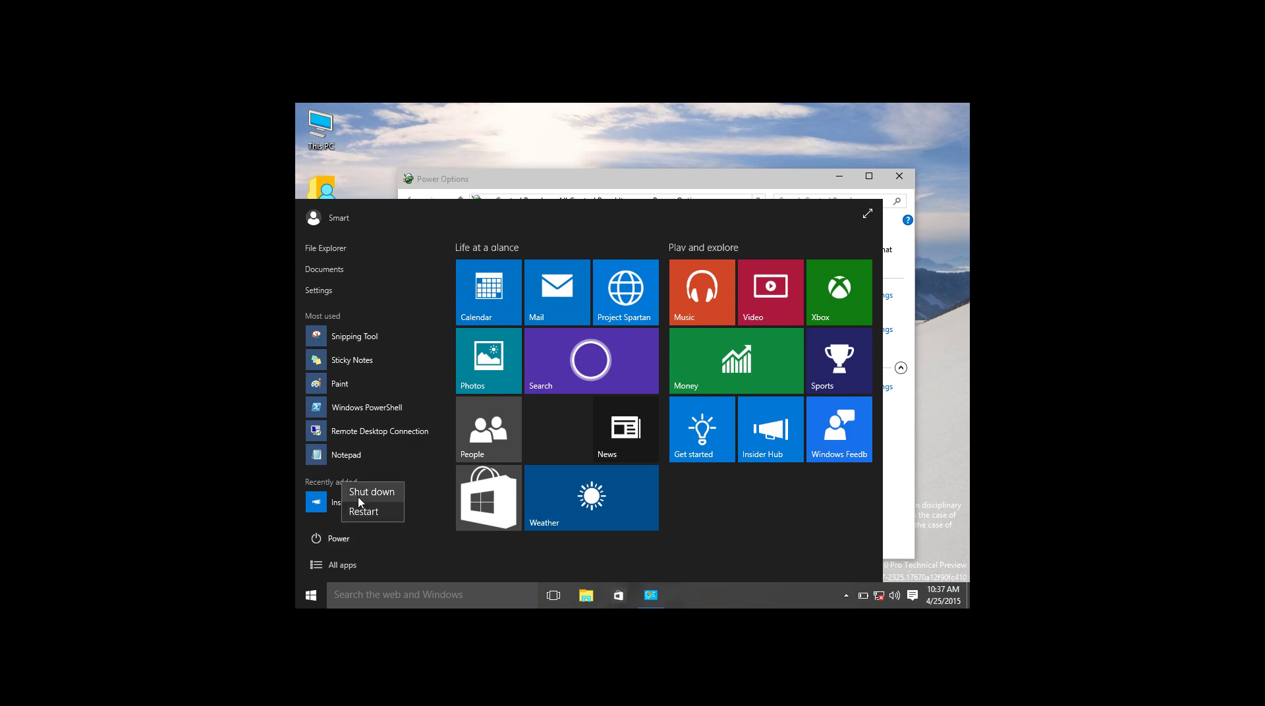
{"action": "left_click", "coordinate": [358, 495]}
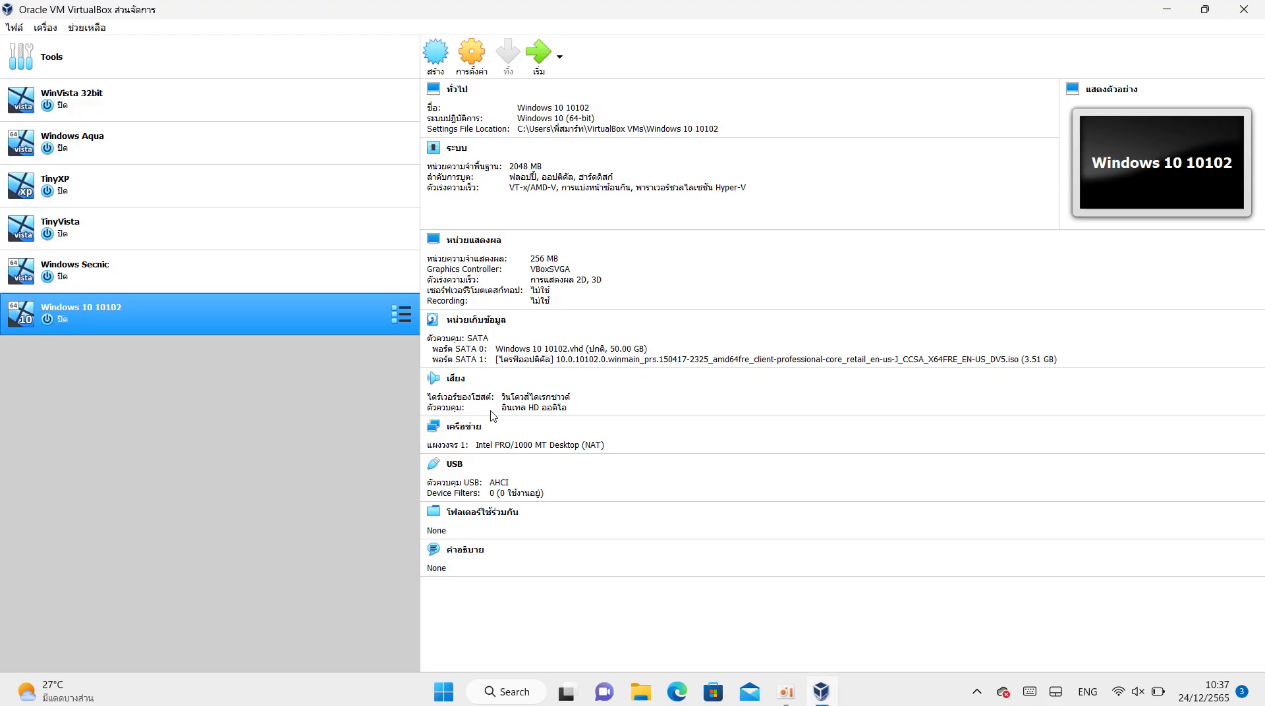
{"action": "left_click", "coordinate": [787, 690]}
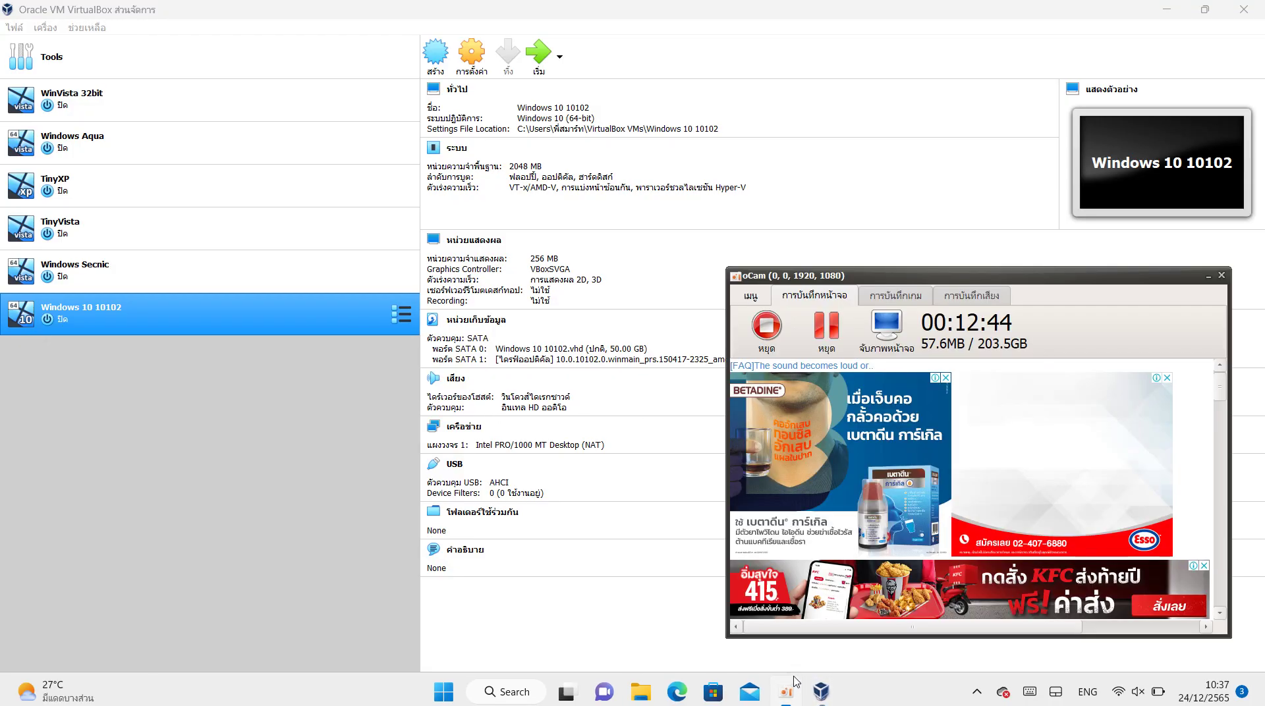